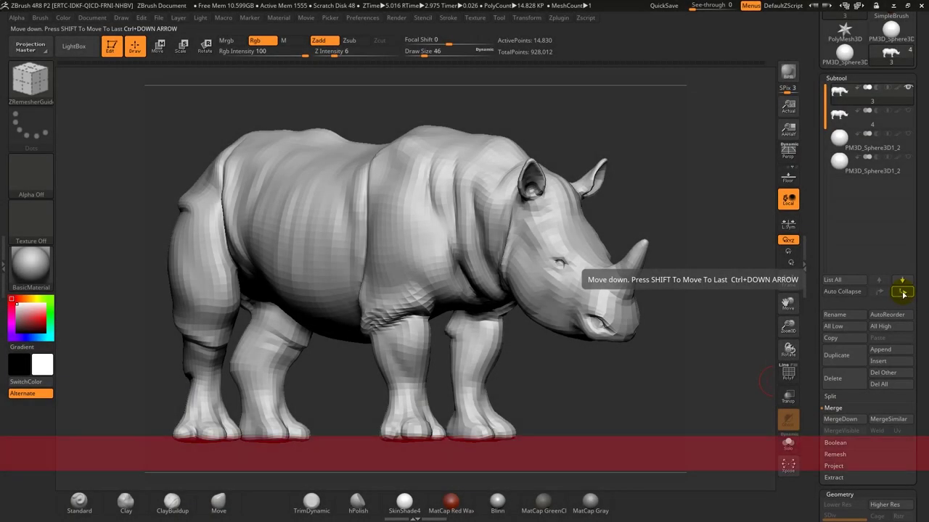
- Move the new rhino subtool down one slot and make the original rhino mesh visible alongside it
left_click(902, 292)
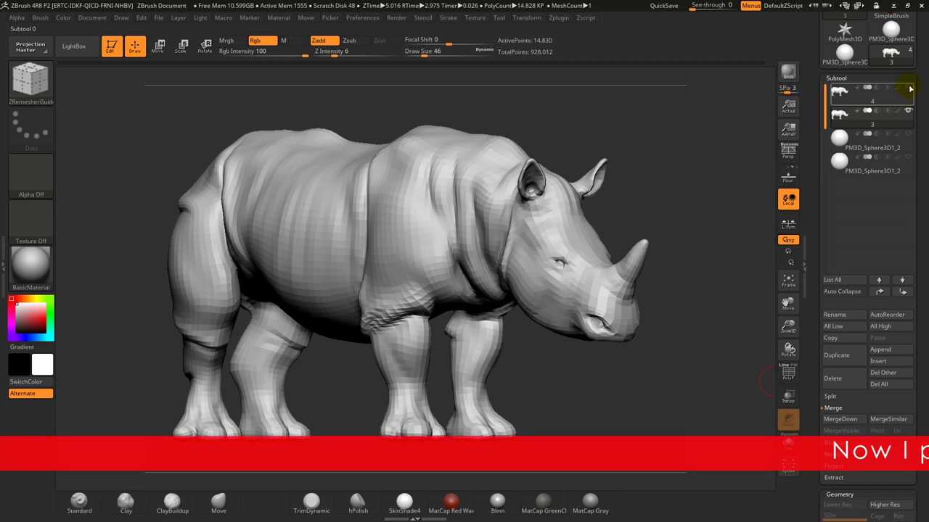
left_click(908, 87)
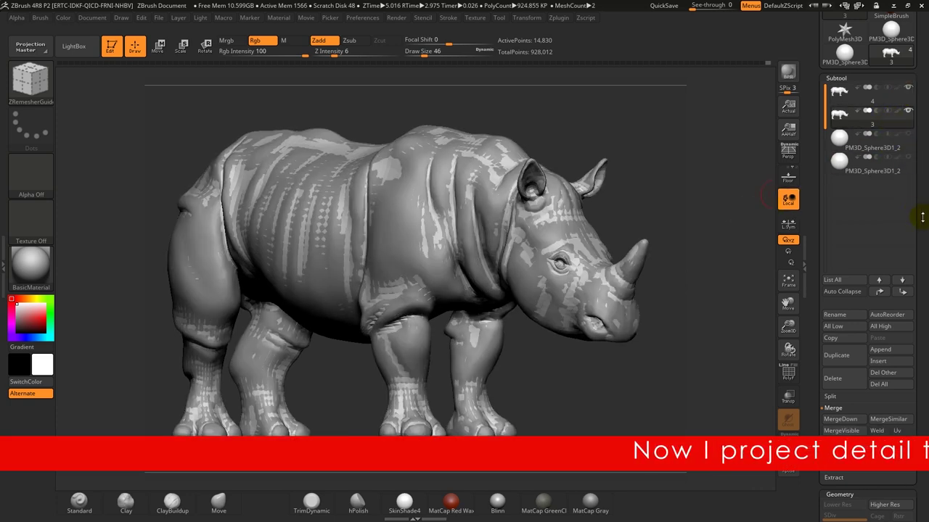
scroll(907, 134, "down", 2)
scroll(914, 141, "down", 2)
scroll(922, 149, "down", 2)
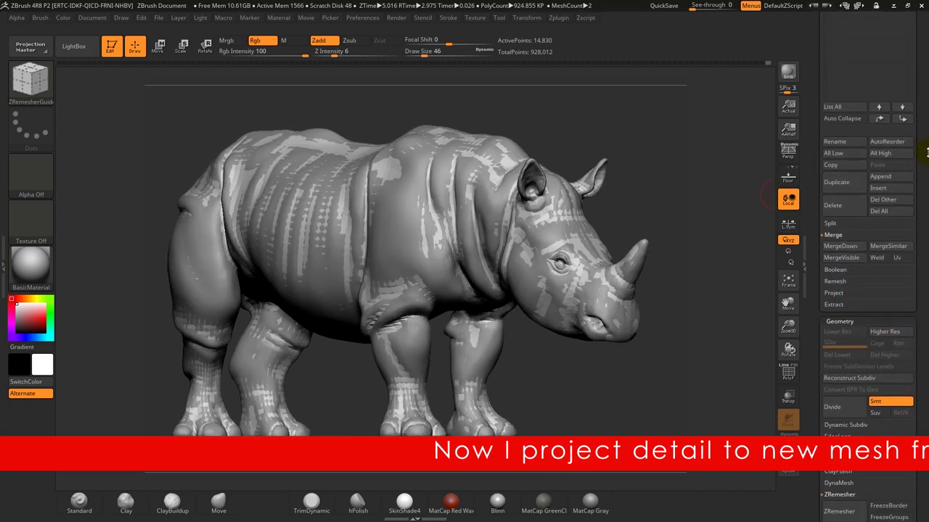
- Divide the new rhino mesh twice to level 3, running ProjectAll after each division
left_click(845, 411)
left_click(834, 293)
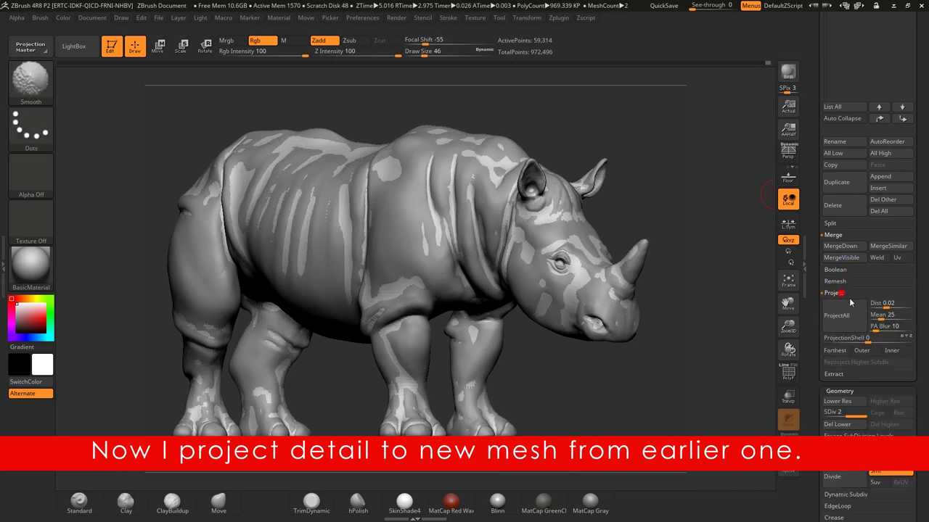
left_click(839, 316)
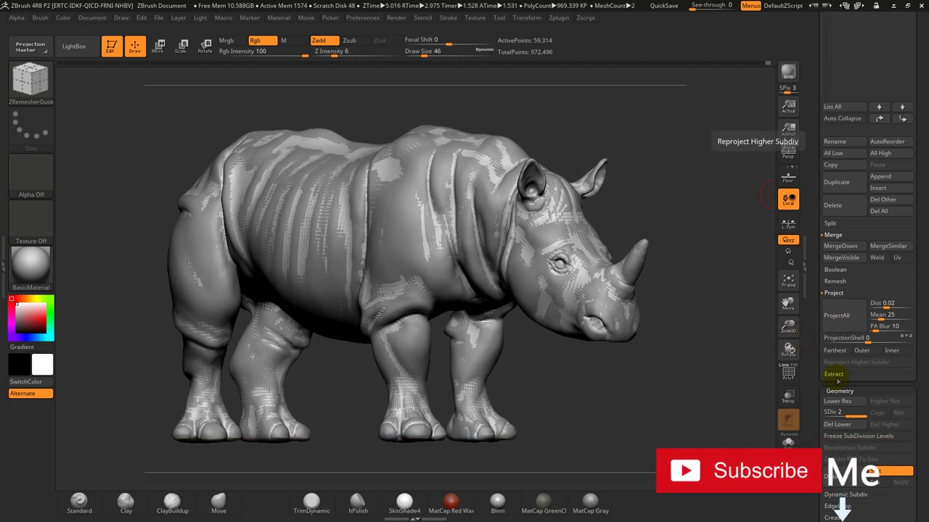
left_click(835, 477)
left_click(836, 315)
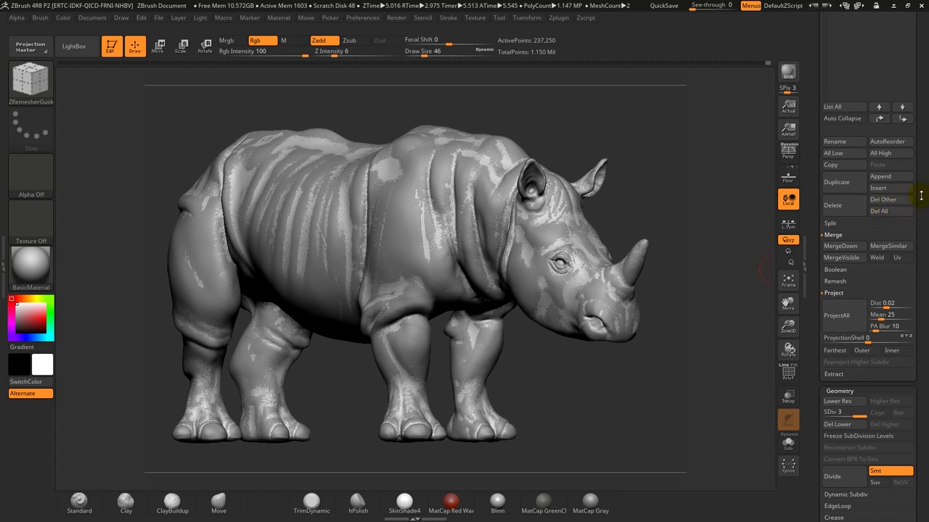
left_click_drag(920, 195, 920, 290)
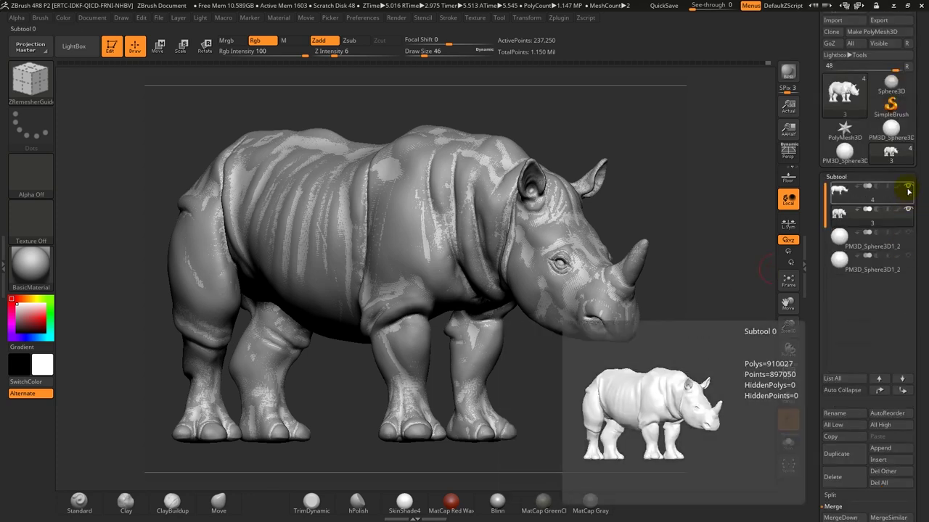
- Select Subtool 0, zoom to the eye, set Draw Size 20 and show the eyeball sphere
left_click(902, 196)
mouse_move(677, 216)
left_mouse_down()
mouse_move(695, 169)
mouse_move(544, 109)
left_mouse_up()
key("f")
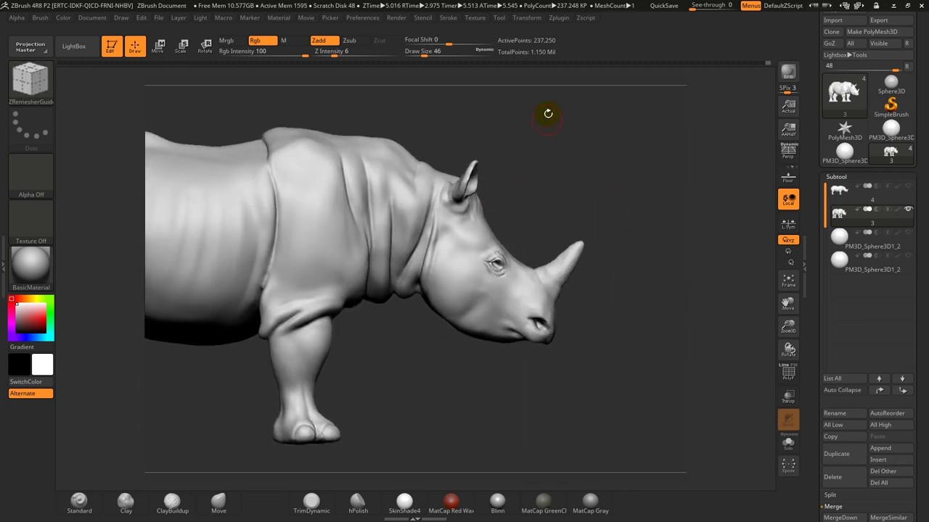
left_click_drag(538, 184, 536, 315, "alt")
key("space")
left_click_drag(617, 168, 595, 168)
left_click(906, 232)
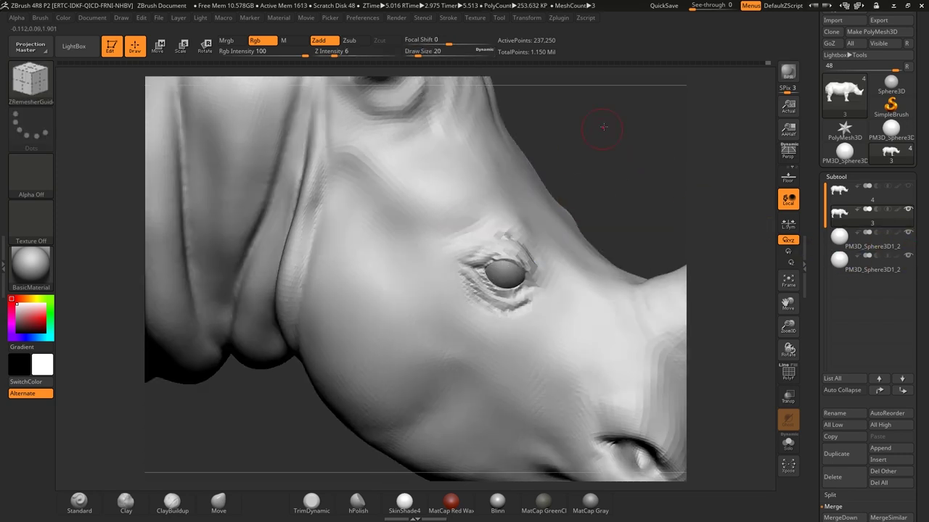
- Smooth the jagged surface around the eye, check it with Polyframe, then show the other rhino mesh
left_click_drag(605, 130, 555, 245, "alt")
left_click_drag(518, 197, 642, 196, "shift")
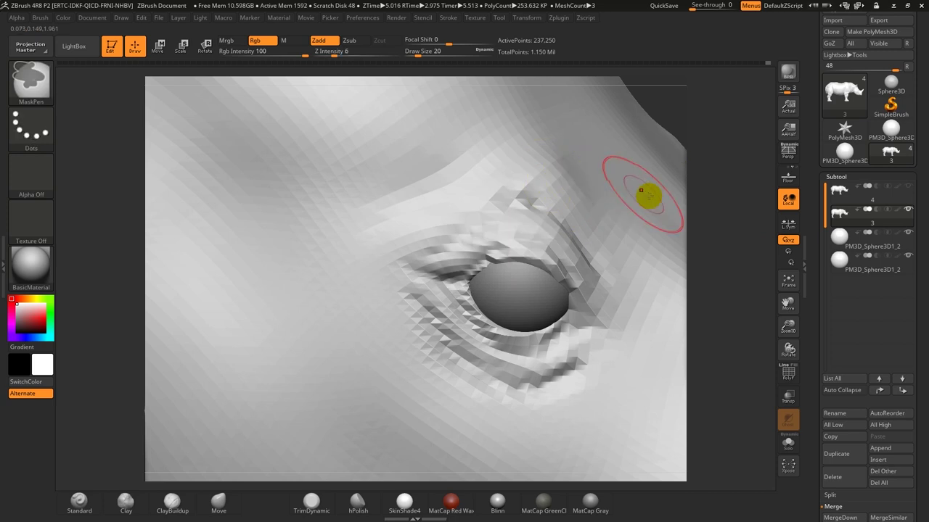
left_click_drag(717, 250, 635, 86, "alt")
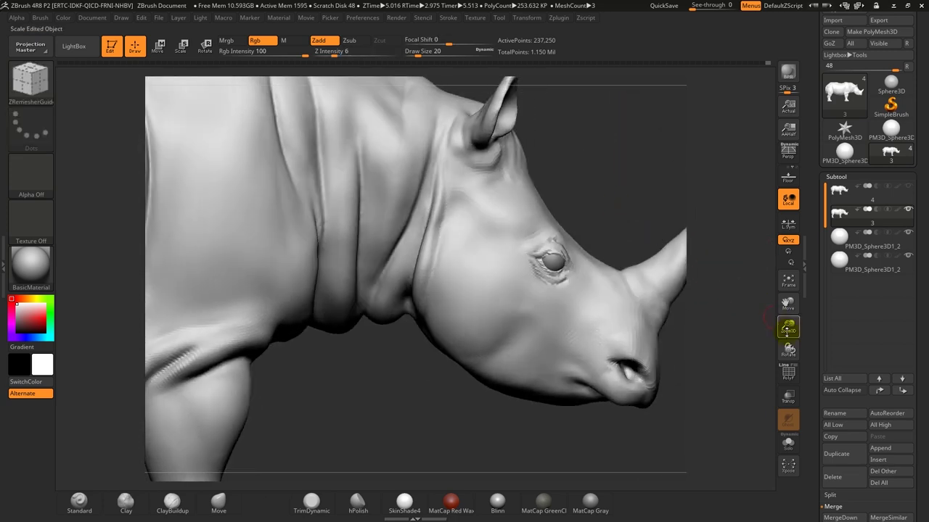
left_click(789, 374)
left_click(789, 373)
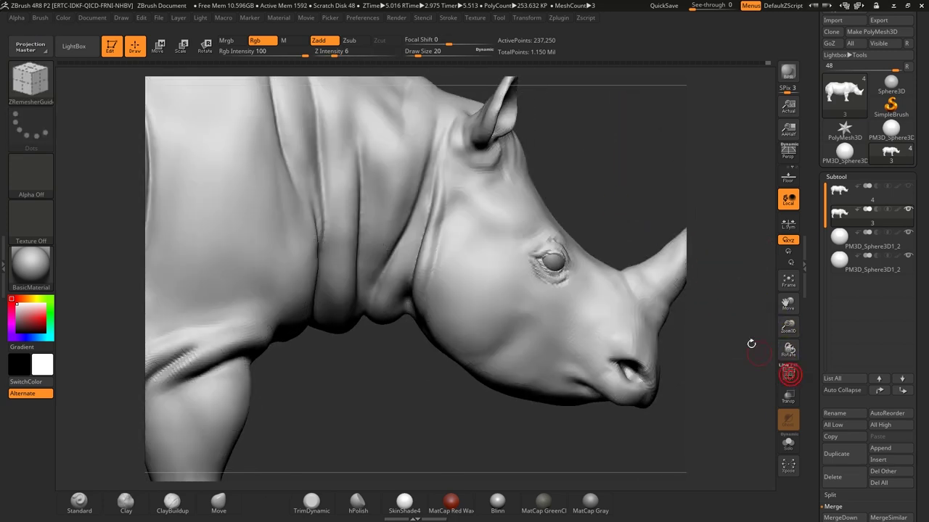
left_click(908, 188)
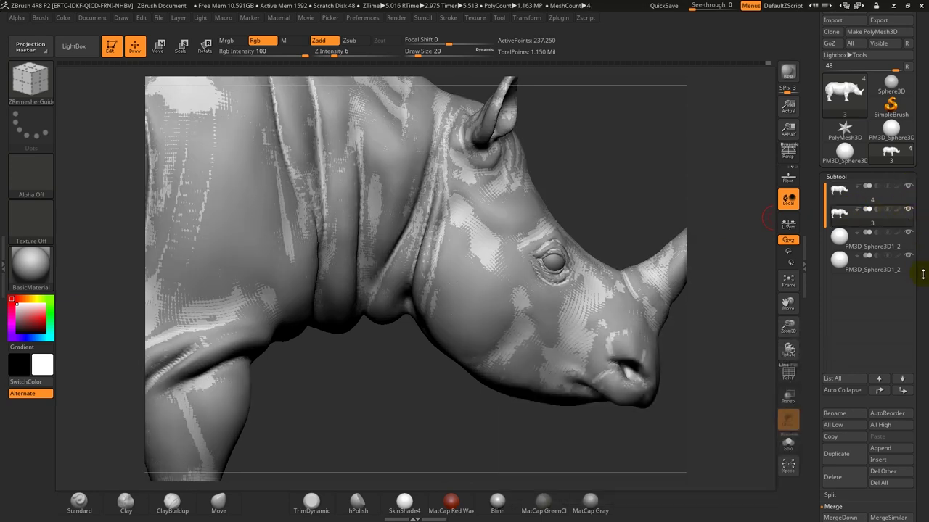
- Toggle the first subtool's visibility, then Divide to SDiv 4 and ProjectAll the original detail
left_click_drag(923, 274, 923, 229)
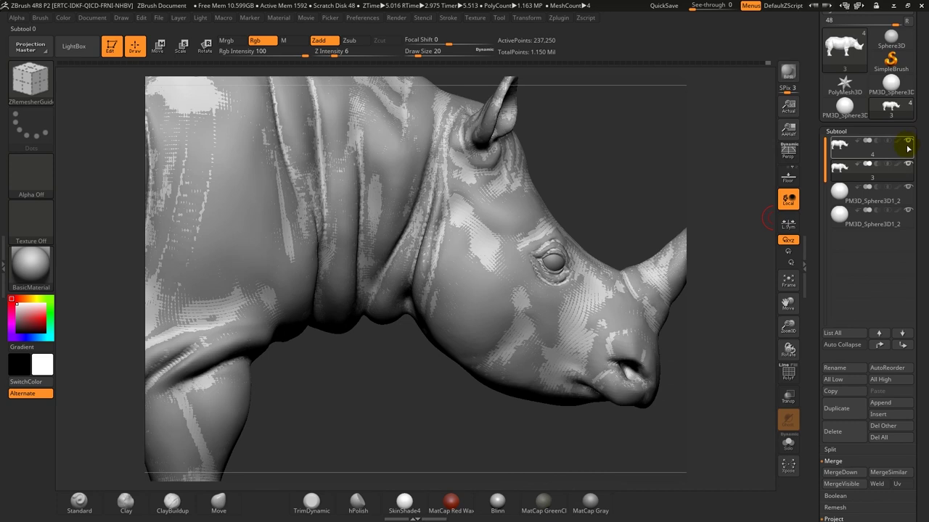
left_click(906, 142)
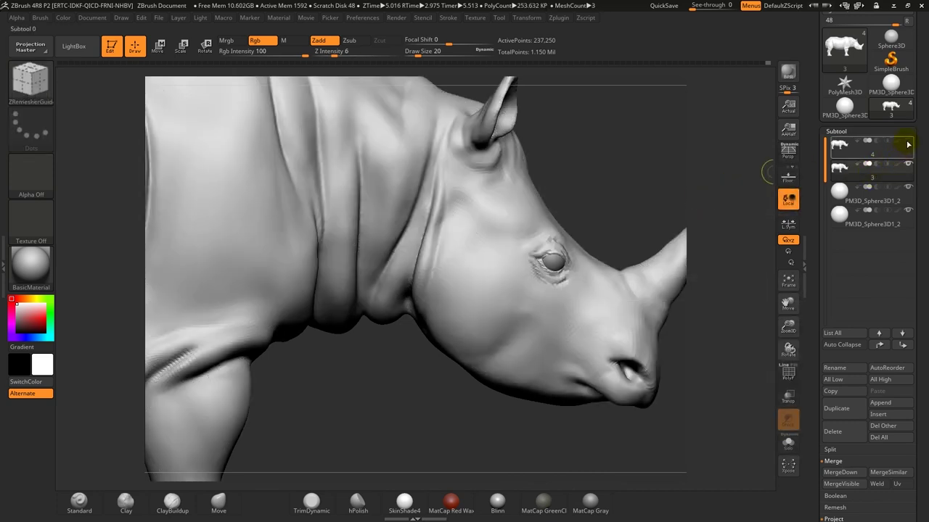
left_click(909, 143)
scroll(878, 322, "down", 5)
scroll(878, 321, "down", 3)
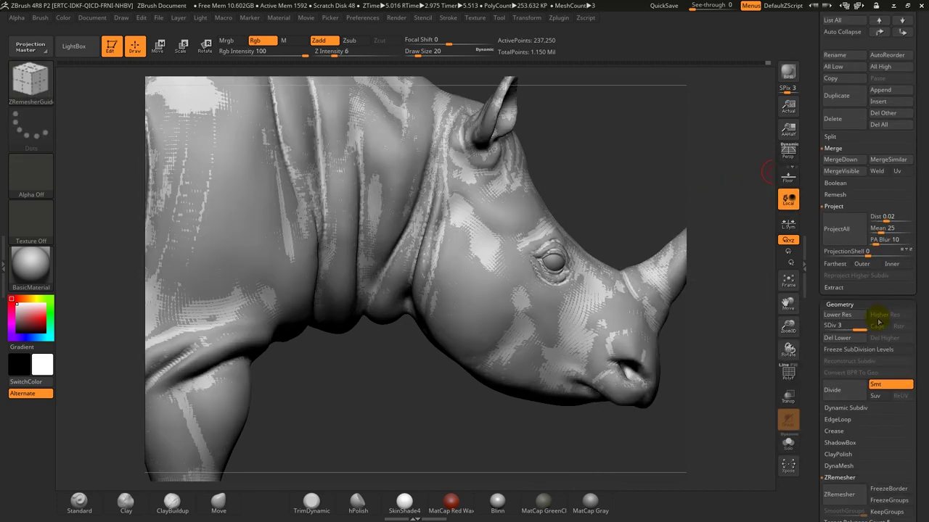
left_click(844, 393)
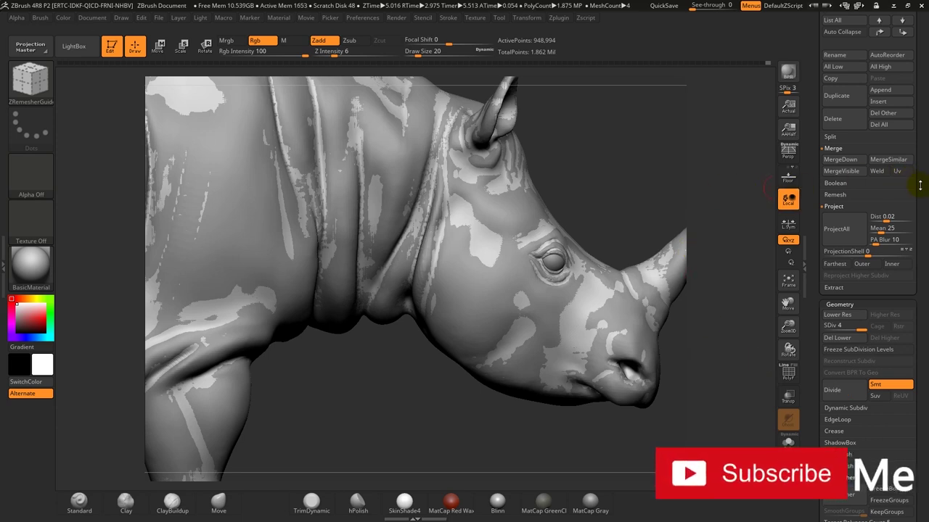
scroll(842, 246, "up", 1)
left_click(844, 257)
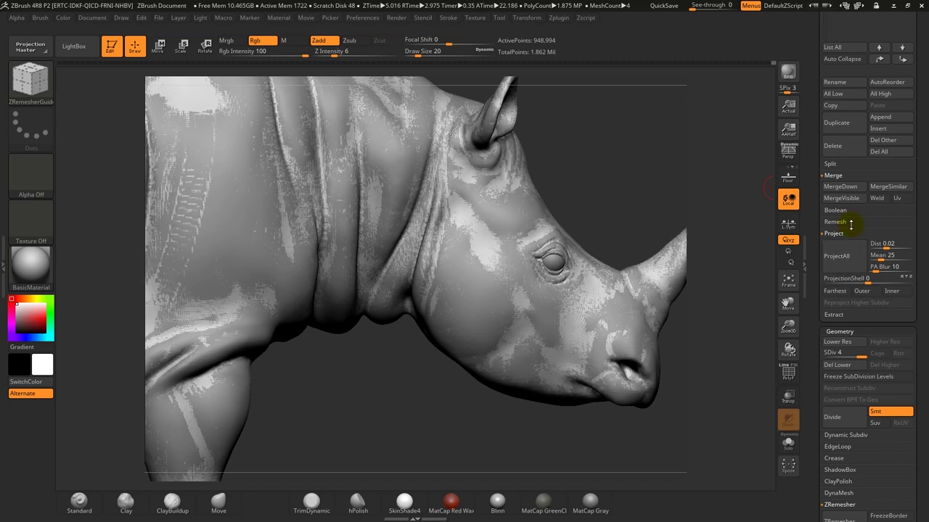
scroll(900, 305, "up", 1)
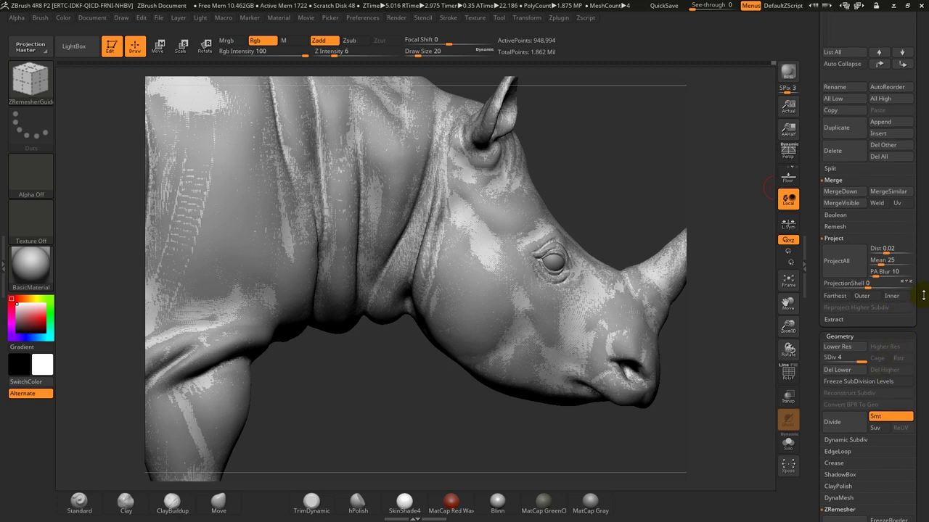
scroll(924, 295, "up", 5)
scroll(900, 218, "up", 5)
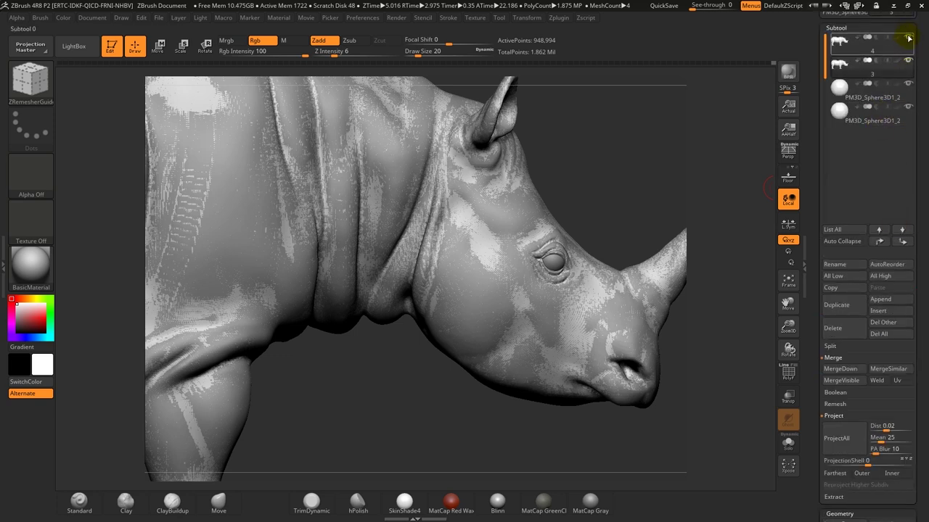
- Hide the top rhino subtool and smooth the artifacts around the eye and a rough neck spot
left_click(908, 37)
mouse_move(705, 196)
left_mouse_down()
mouse_move(622, 160)
mouse_move(534, 229)
left_mouse_up()
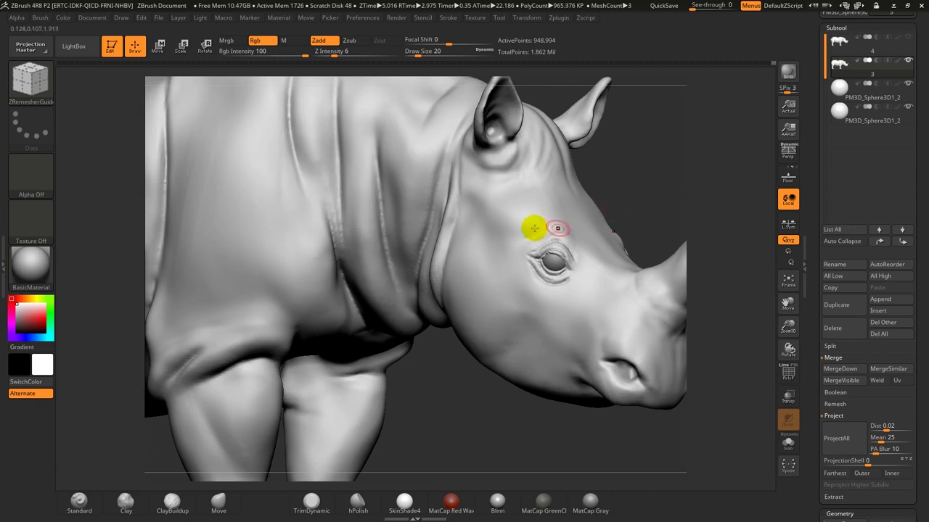
key("ctrl")
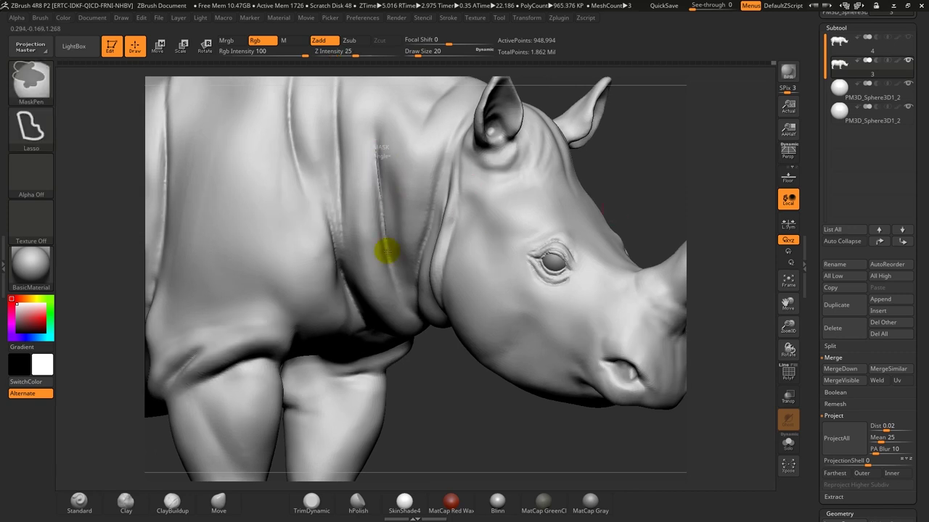
key("ctrl")
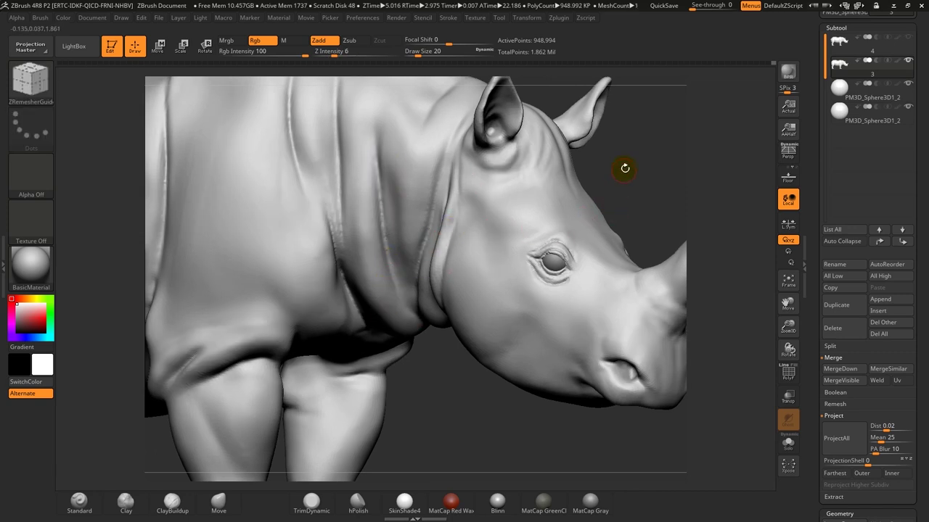
left_click_drag(624, 168, 554, 185, "alt")
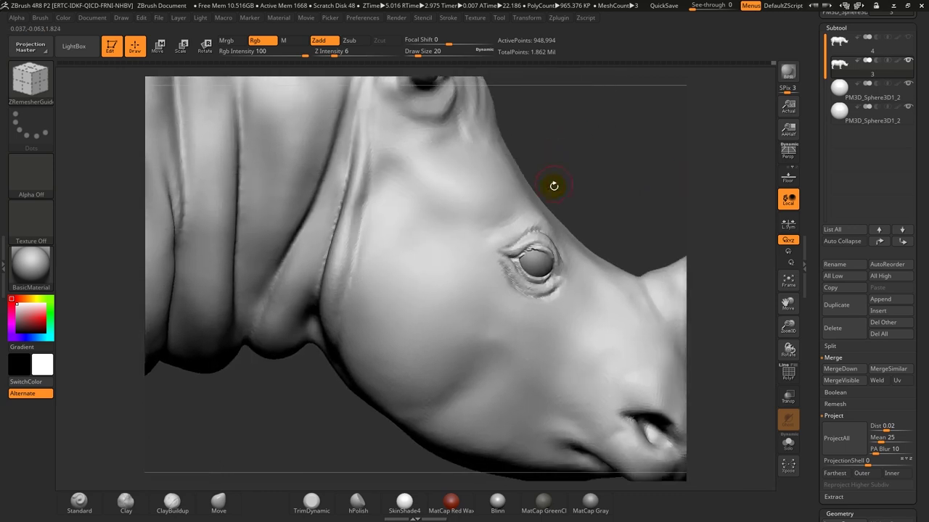
left_click_drag(606, 175, 593, 179)
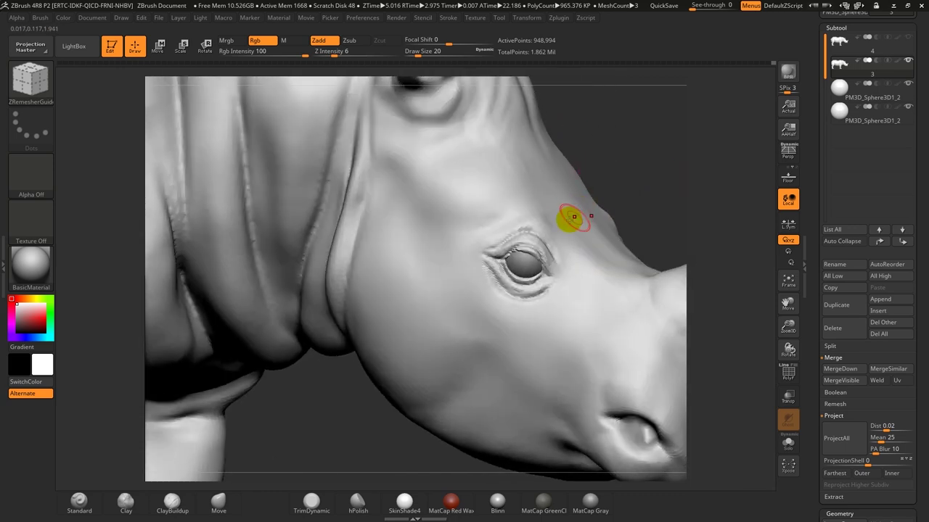
key("shift")
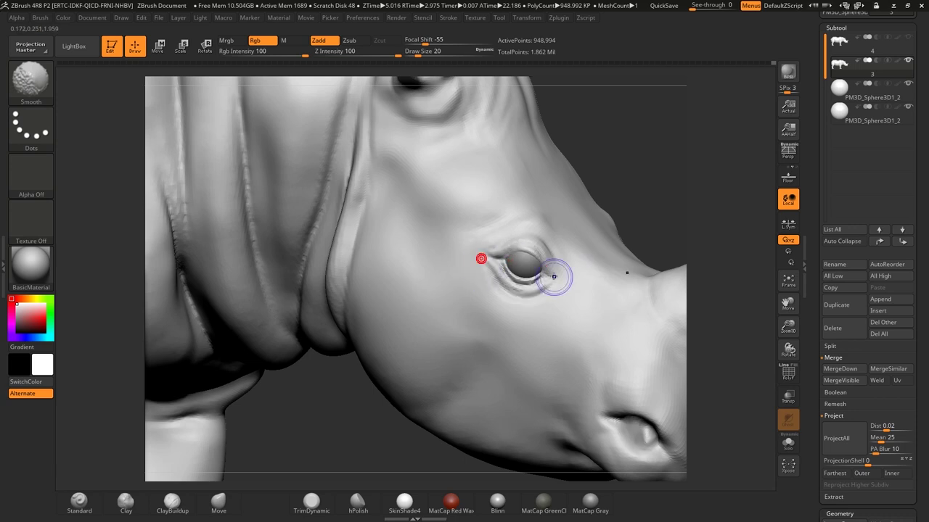
left_click_drag(492, 264, 508, 255, "shift")
left_click(326, 152)
left_click(460, 210)
- Raise Draw Size to 59, smooth along the neck, then orbit to inspect the neck and head
left_click_drag(631, 164, 622, 166)
key("space")
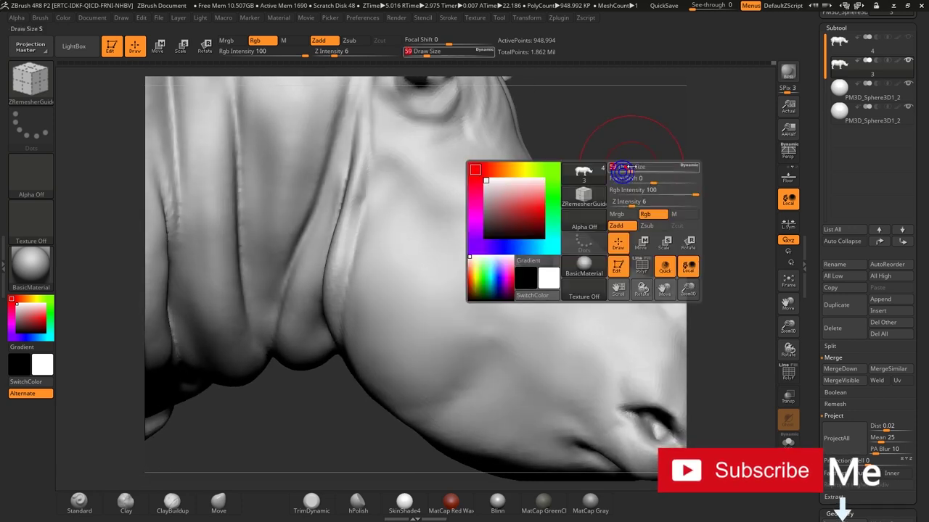
key("shift")
left_click_drag(322, 211, 322, 320)
mouse_move(551, 145)
left_mouse_down()
mouse_move(576, 158)
mouse_move(417, 282)
left_mouse_up()
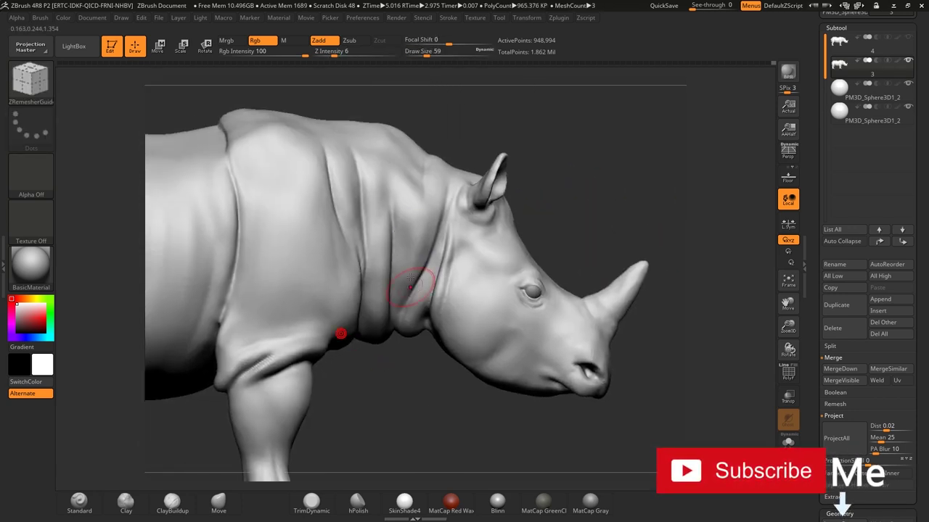
key("shift")
right_click_drag(452, 241, 363, 310, "ctrl")
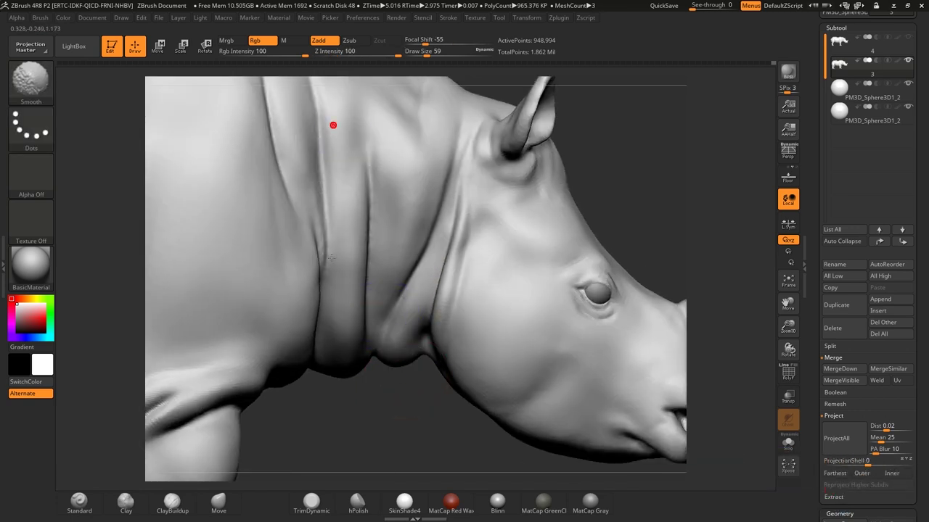
left_click_drag(624, 199, 499, 193)
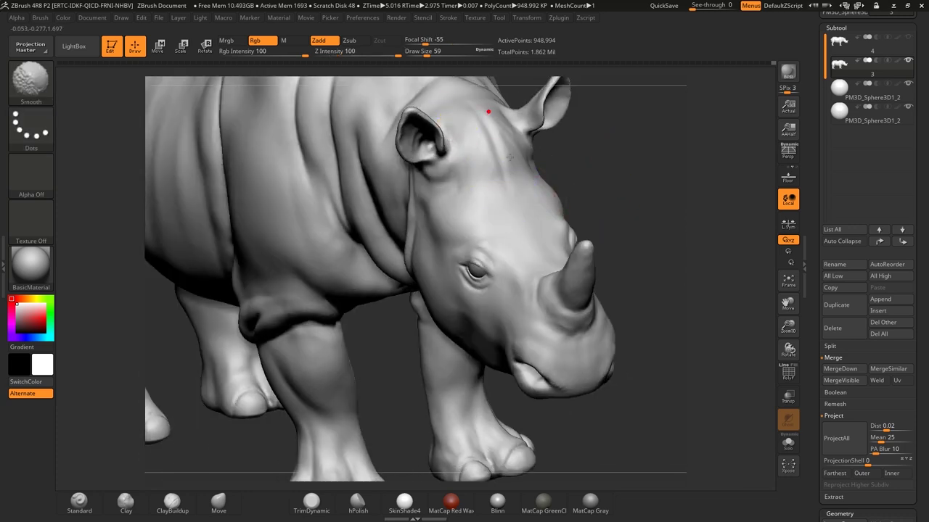
- Inspect the head, shoulder and front leg for bumps, briefly checking the wireframe
left_click_drag(620, 186, 535, 315, "shift")
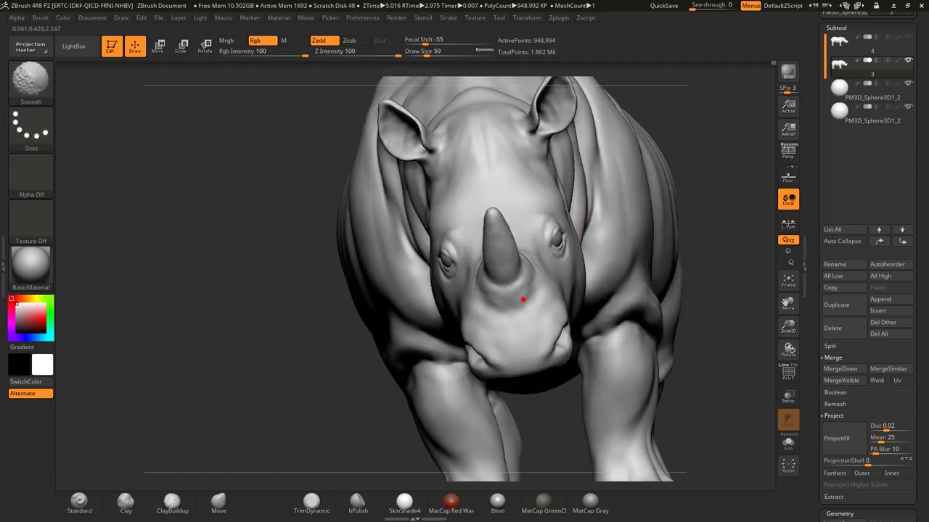
mouse_move(696, 186)
left_mouse_down()
mouse_move(378, 369)
mouse_move(478, 276)
left_mouse_up()
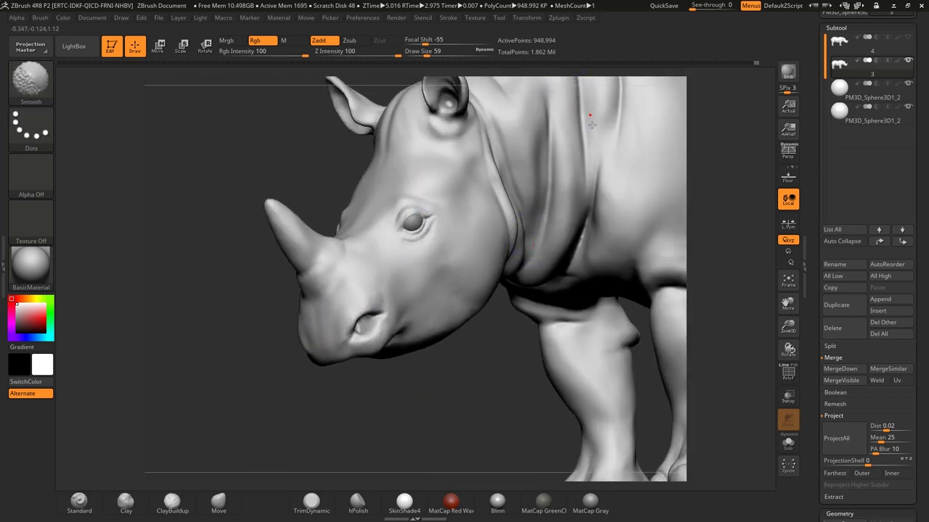
mouse_move(504, 342)
left_mouse_down("alt")
mouse_move(469, 353)
mouse_move(486, 365)
mouse_move(513, 324)
left_mouse_up("alt")
left_click_drag(571, 214, 468, 214, "alt")
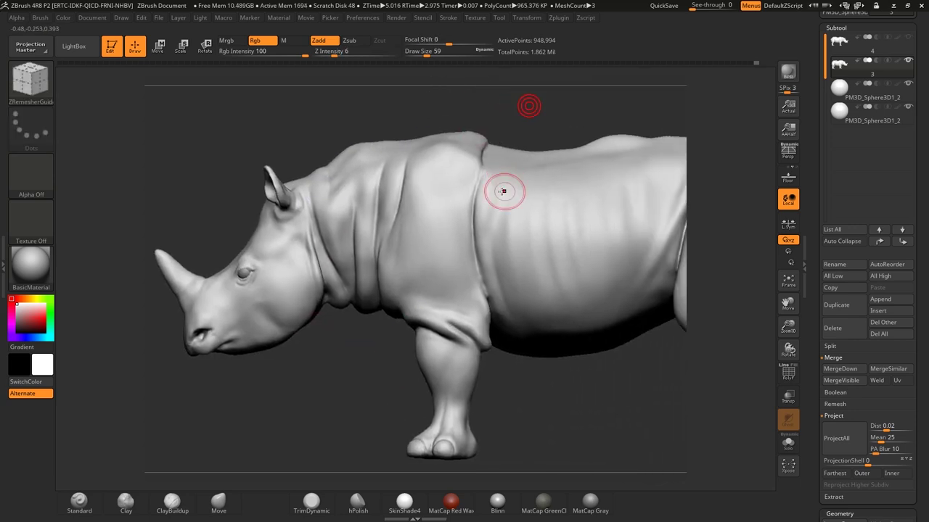
left_click_drag(508, 383, 511, 383, "alt")
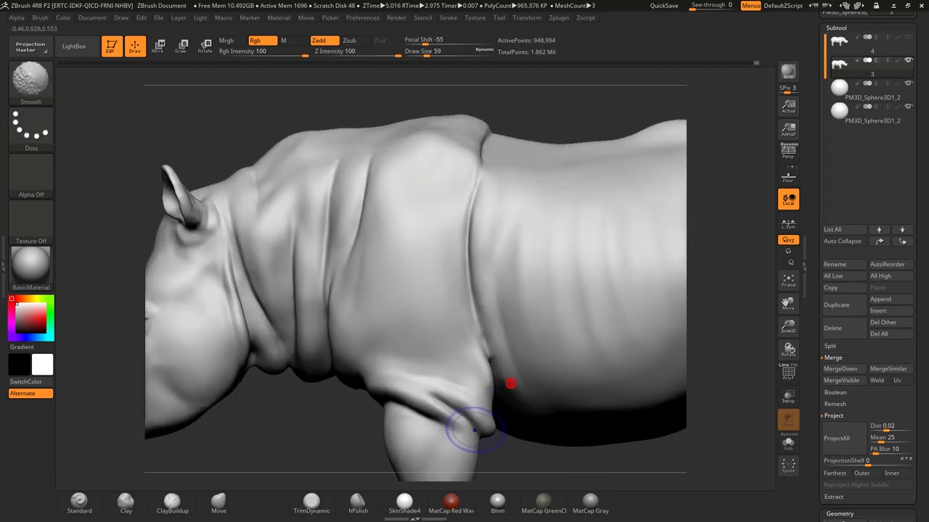
left_click_drag(547, 116, 504, 128)
left_click_drag(607, 103, 425, 128, "alt")
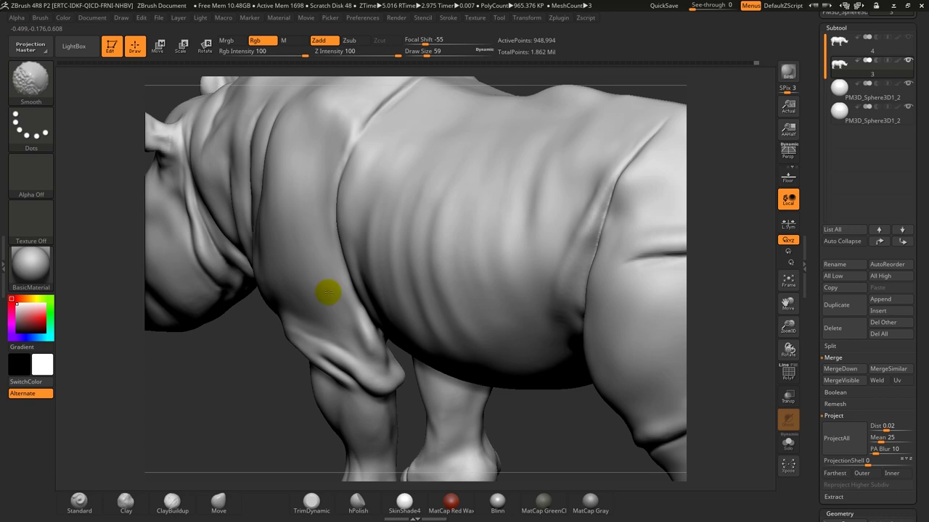
left_click_drag(447, 381, 425, 207, "alt")
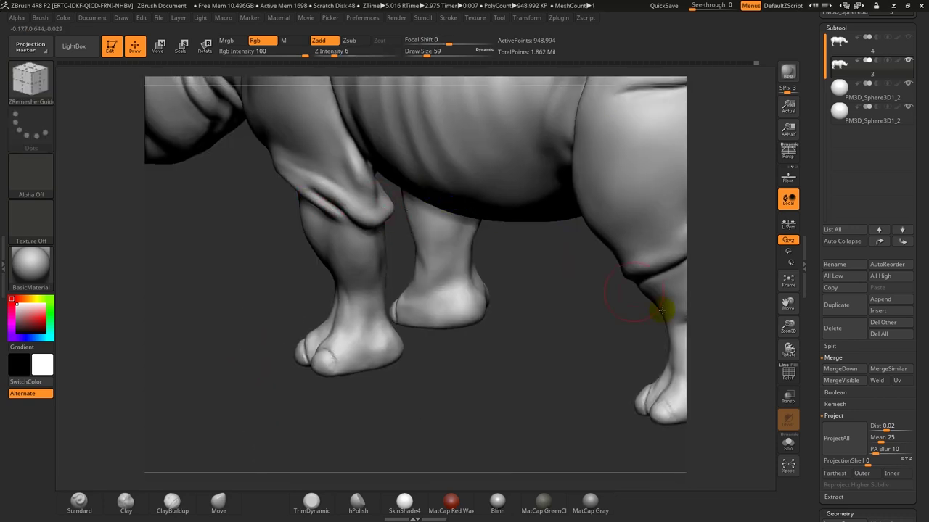
left_click(794, 376)
key("shift+f")
- Work around the far and hind legs, smoothing a spot on the rump beside the tail
mouse_move(574, 371)
left_mouse_down()
mouse_move(508, 321)
mouse_move(281, 370)
left_mouse_up()
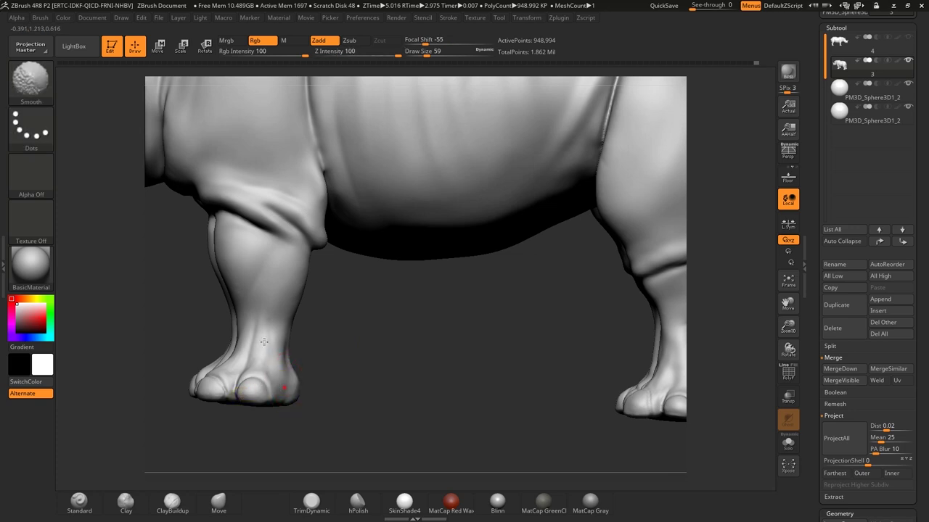
left_click_drag(242, 345, 307, 367)
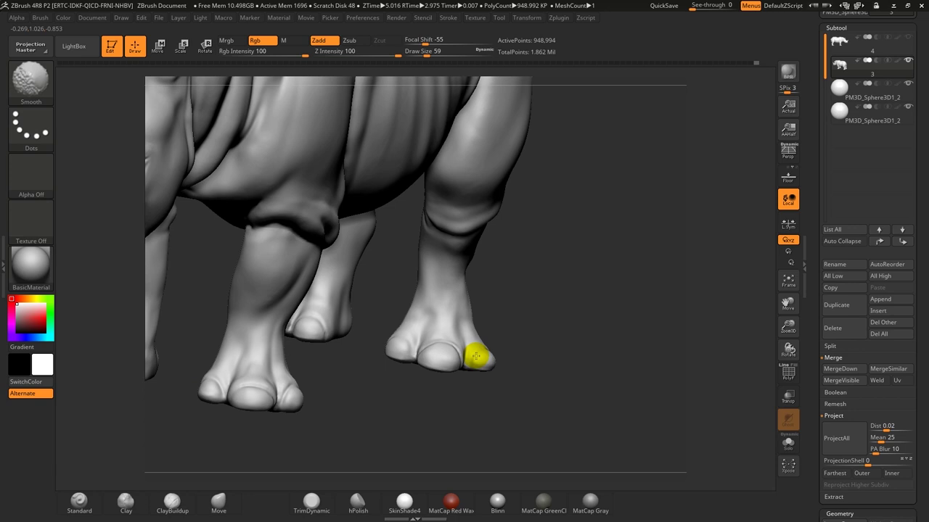
left_click_drag(566, 210, 468, 269)
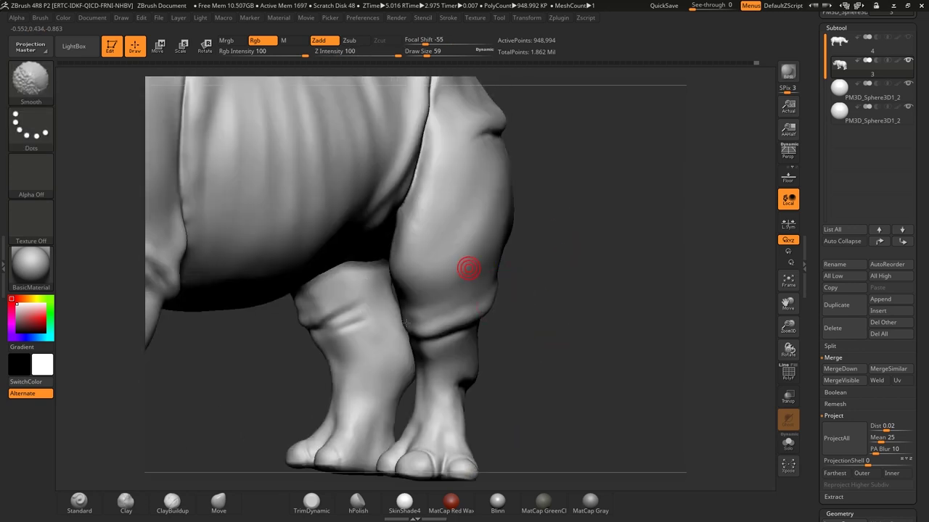
left_click_drag(559, 213, 456, 245)
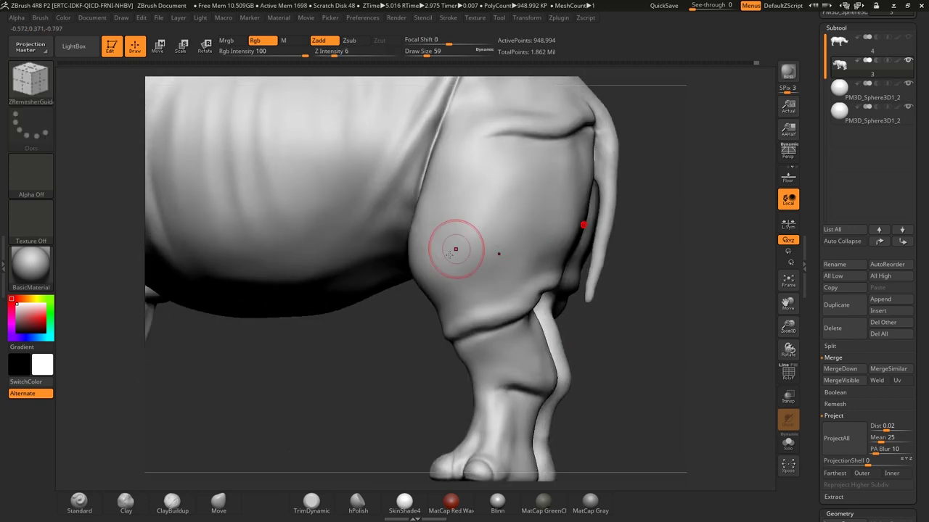
left_click_drag(570, 125, 616, 254)
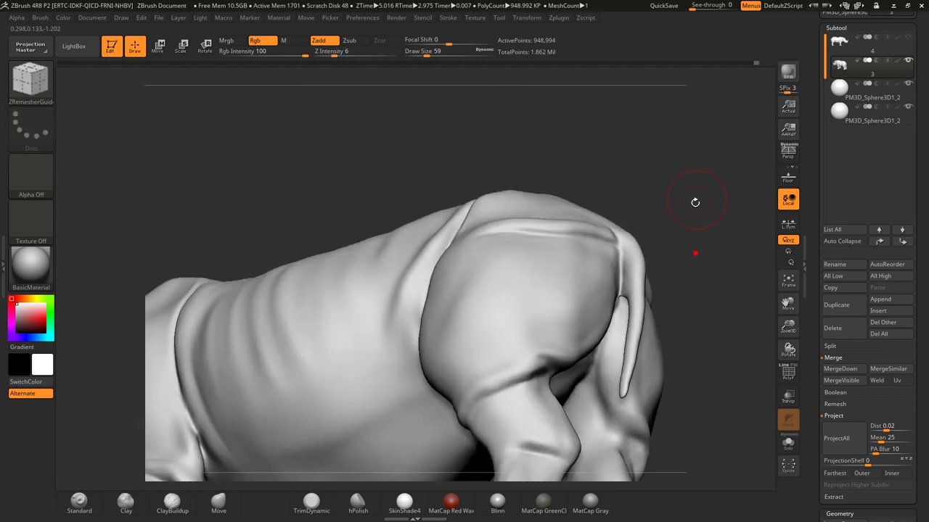
left_click_drag(686, 258, 658, 254)
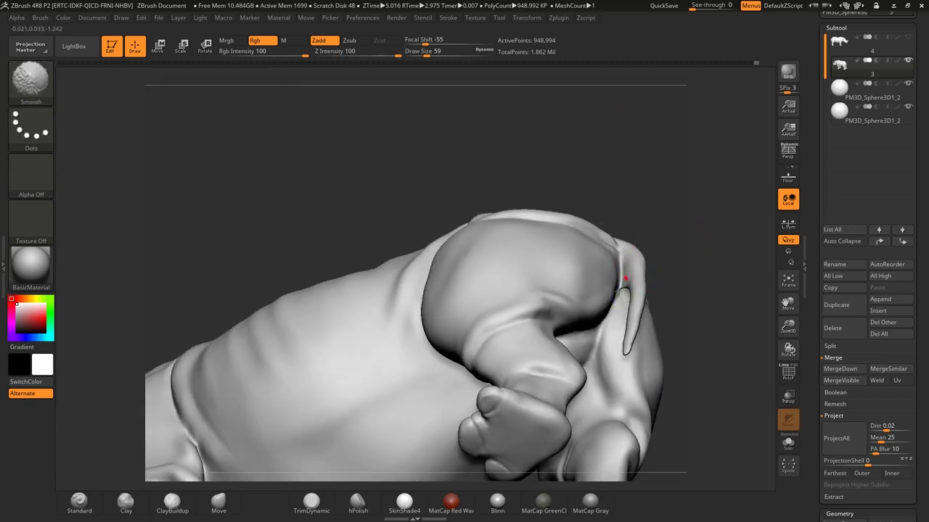
mouse_move(677, 212)
left_mouse_down()
mouse_move(653, 232)
mouse_move(622, 187)
mouse_move(558, 169)
left_mouse_up()
left_click(483, 178)
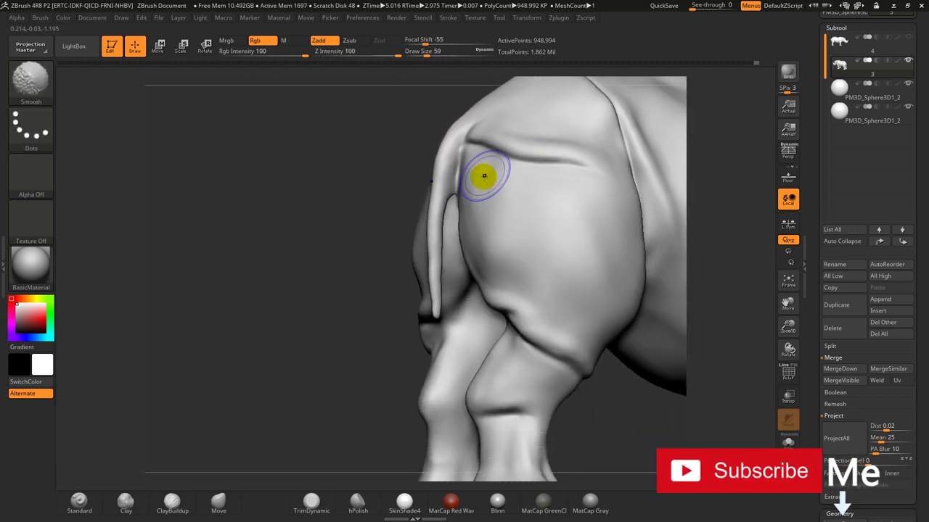
mouse_move(385, 362)
left_mouse_down()
mouse_move(386, 305)
mouse_move(445, 296)
left_mouse_up()
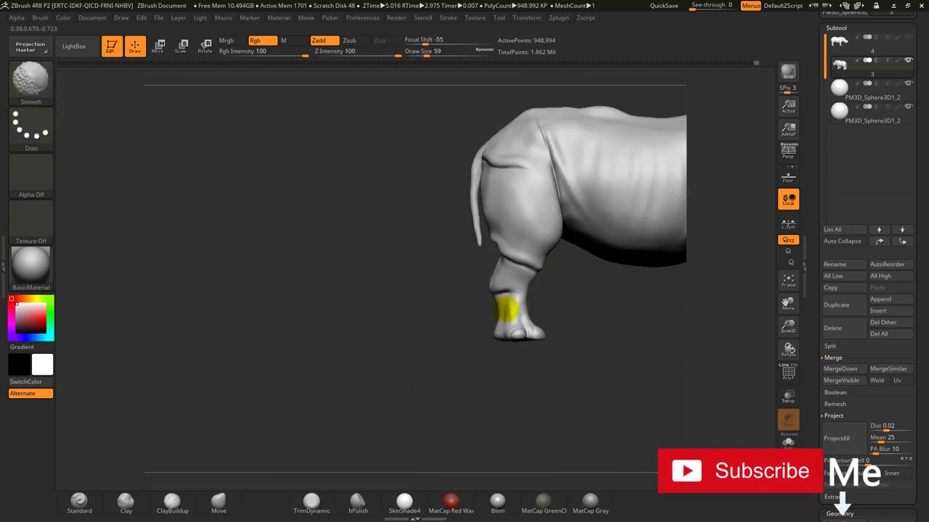
left_click_drag(545, 271, 597, 283)
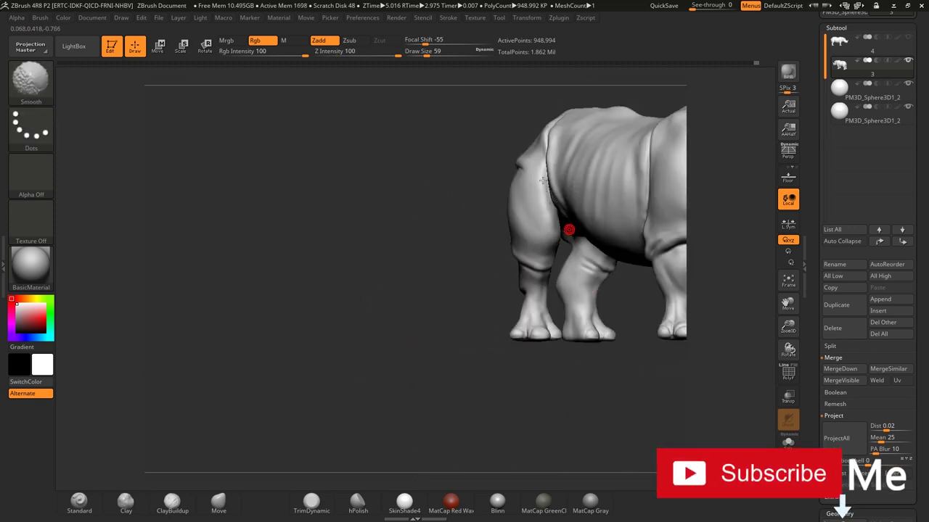
mouse_move(476, 298)
left_mouse_down()
mouse_move(394, 263)
mouse_move(534, 312)
left_mouse_up()
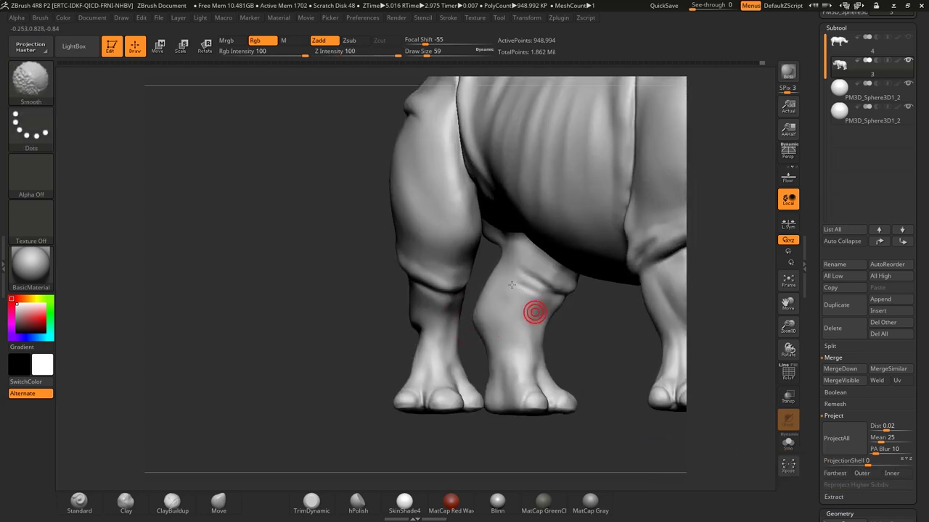
mouse_move(574, 350)
left_mouse_down()
mouse_move(607, 336)
mouse_move(555, 276)
left_mouse_up()
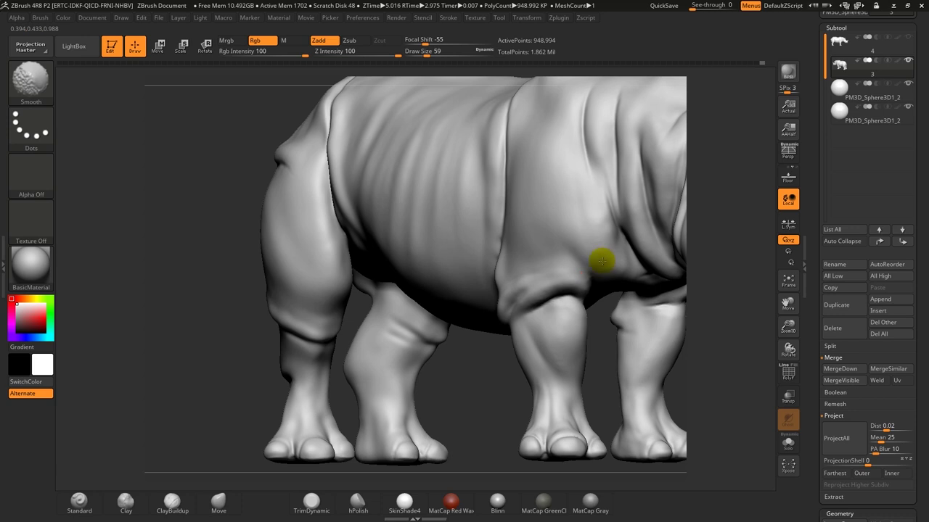
mouse_move(589, 91)
left_mouse_down()
mouse_move(559, 323)
mouse_move(518, 353)
mouse_move(665, 120)
mouse_move(578, 123)
left_mouse_up()
- Orbit around the head, muzzle and shoulder to smooth lumpy artifacts, then frame the whole rhino
left_click_drag(587, 338, 583, 356)
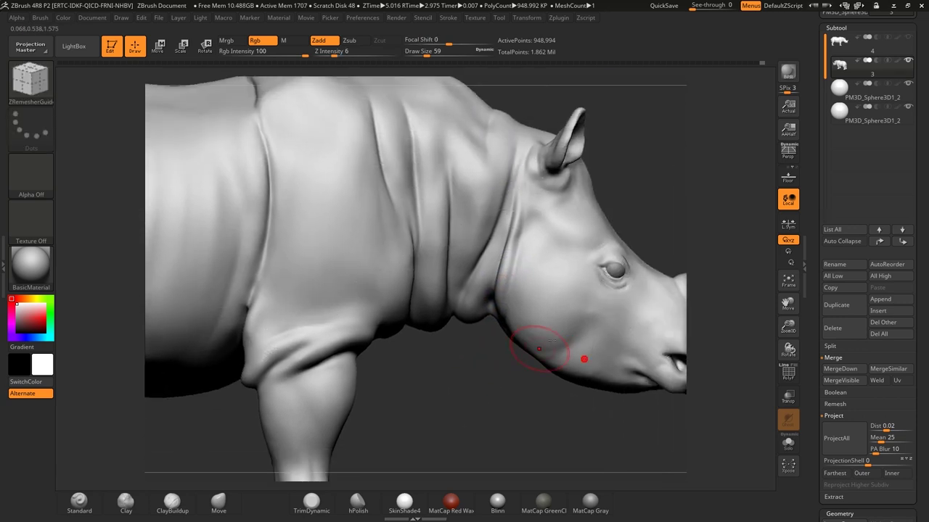
left_click_drag(624, 286, 628, 266)
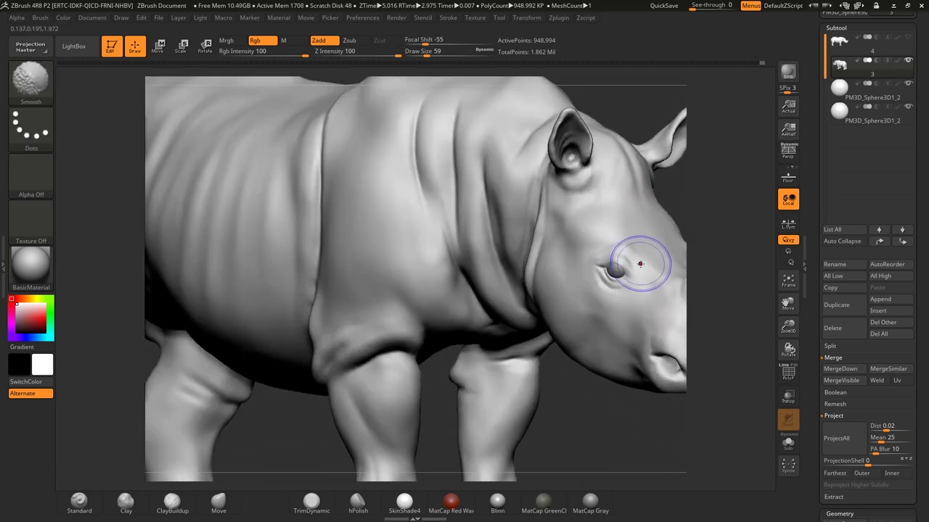
mouse_move(670, 172)
left_mouse_down()
mouse_move(699, 184)
mouse_move(585, 206)
mouse_move(477, 207)
left_mouse_up()
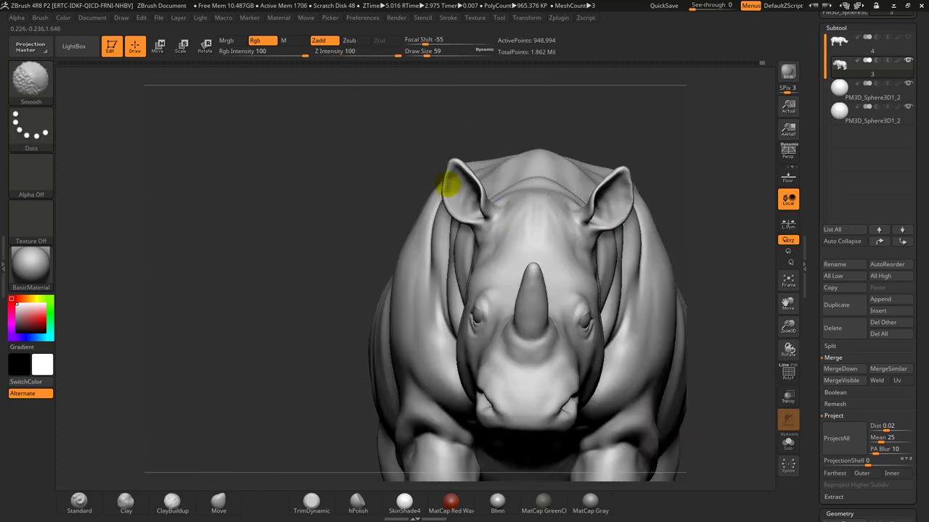
left_click_drag(551, 99, 552, 101, "shift")
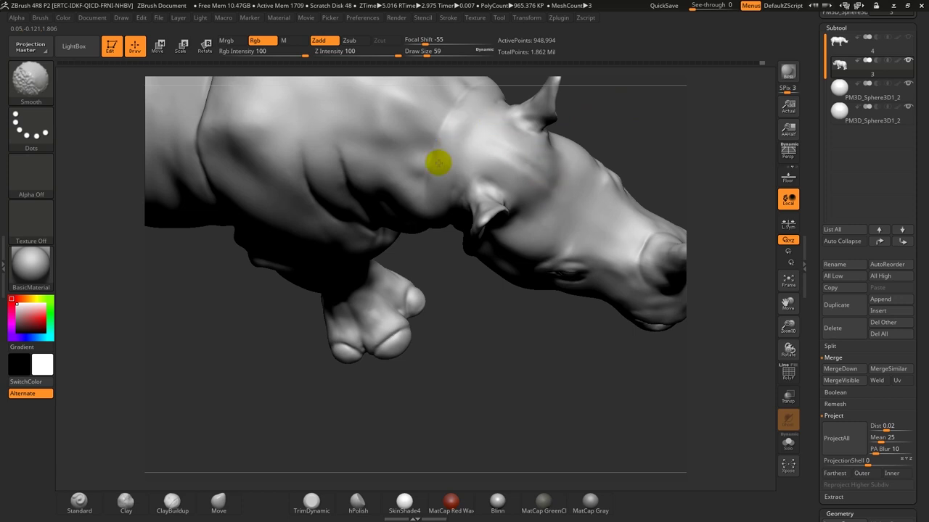
left_click_drag(424, 211, 379, 176, "shift")
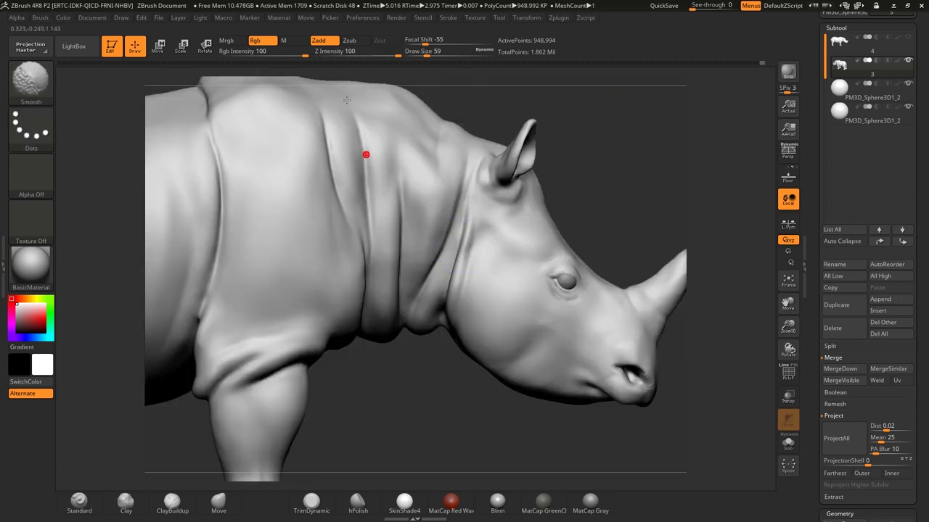
left_click_drag(463, 95, 348, 169)
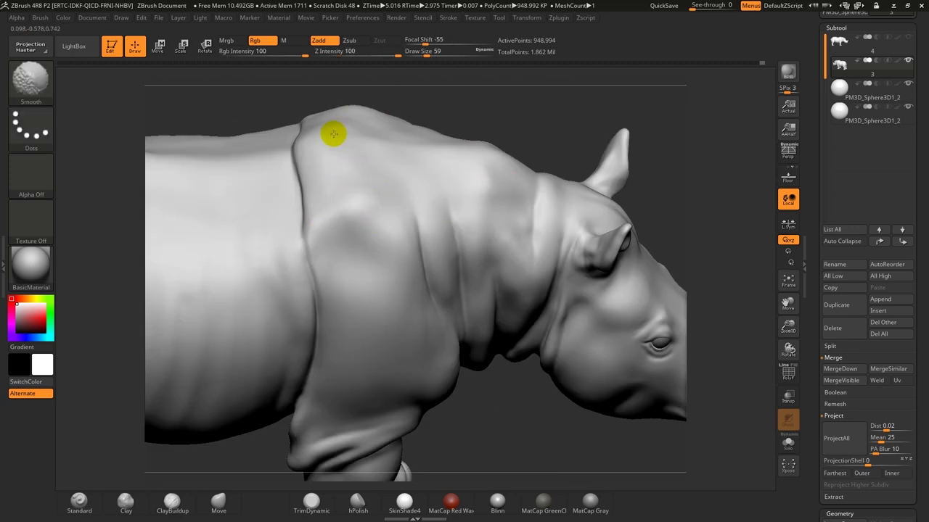
mouse_move(502, 124)
left_mouse_down("alt")
mouse_move(500, 110)
mouse_move(483, 109)
left_mouse_up("alt")
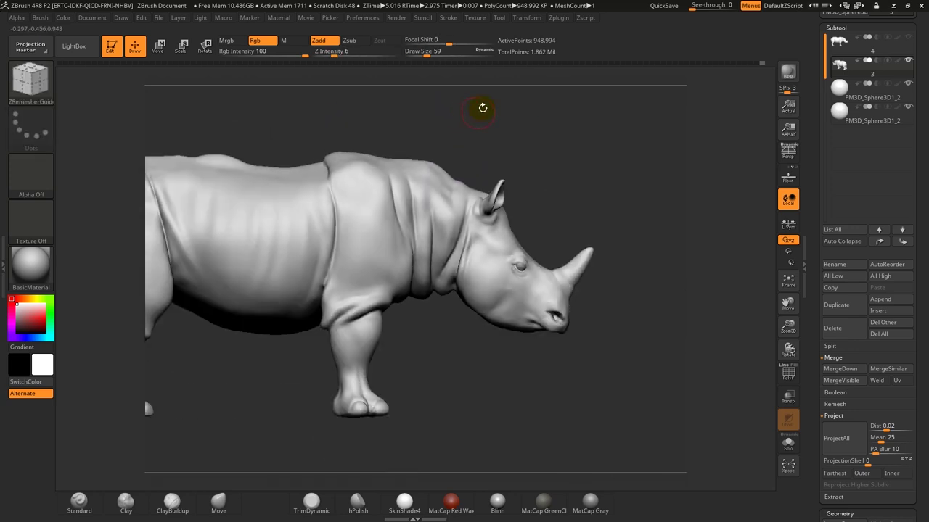
left_click_drag(649, 208, 601, 340)
left_click_drag(488, 286, 574, 362, "alt")
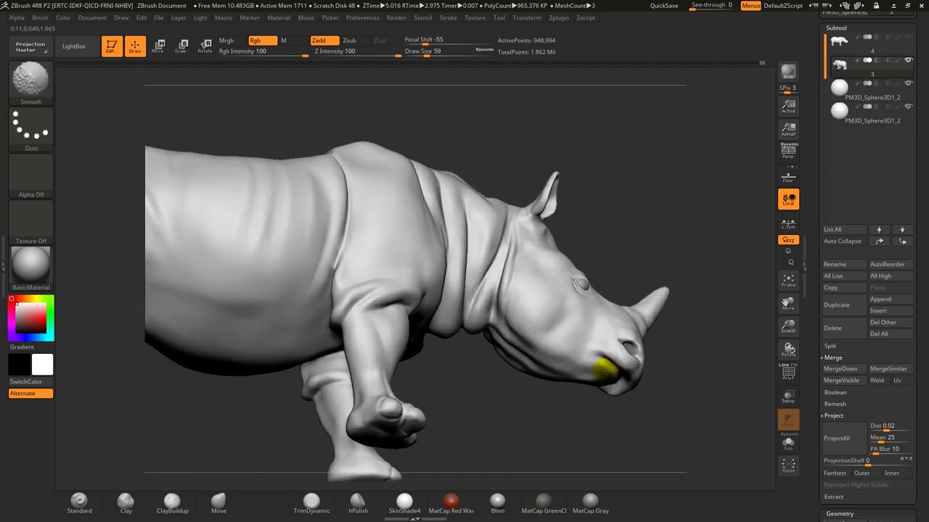
right_click_drag(604, 372, 624, 384)
right_click_drag(594, 353, 632, 331, "shift")
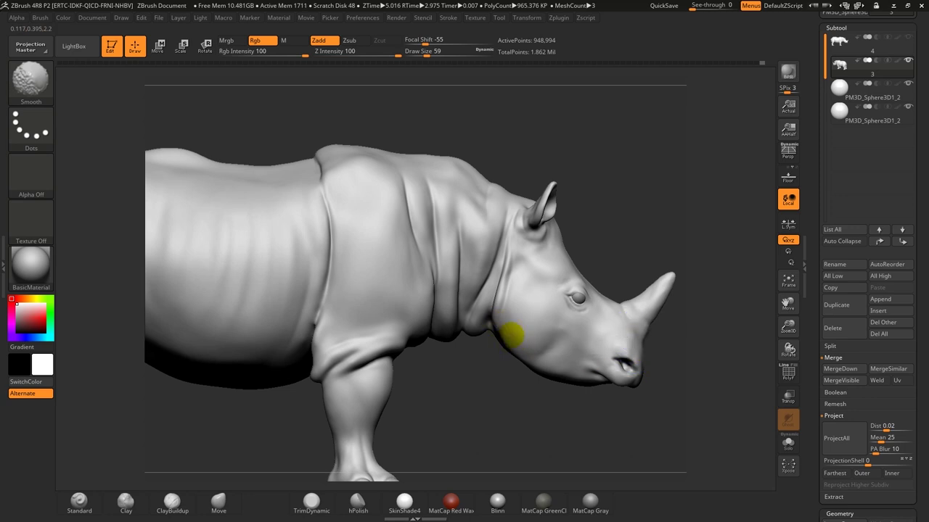
key("f")
- Smooth the lumpy belly underside and flanks, viewing the rhino from below
right_click_drag(541, 231, 589, 233)
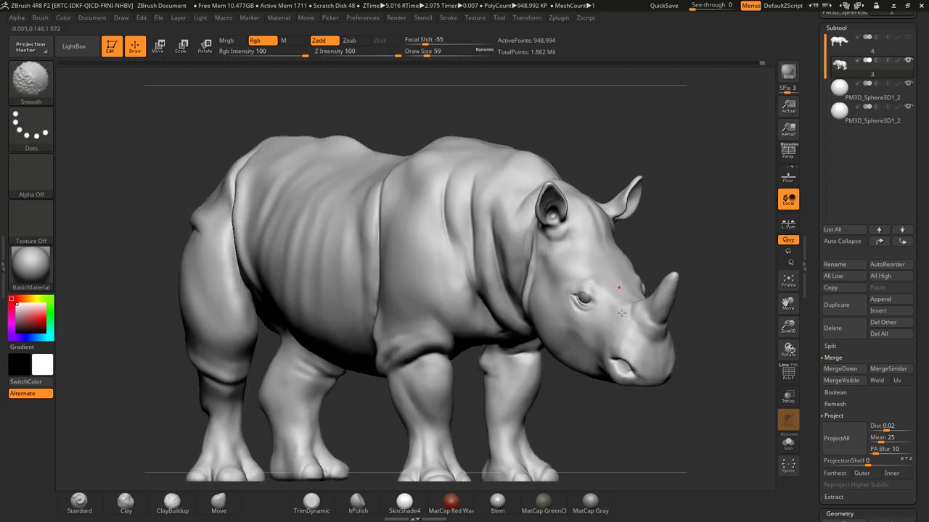
right_click_drag(687, 244, 669, 216, "ctrl")
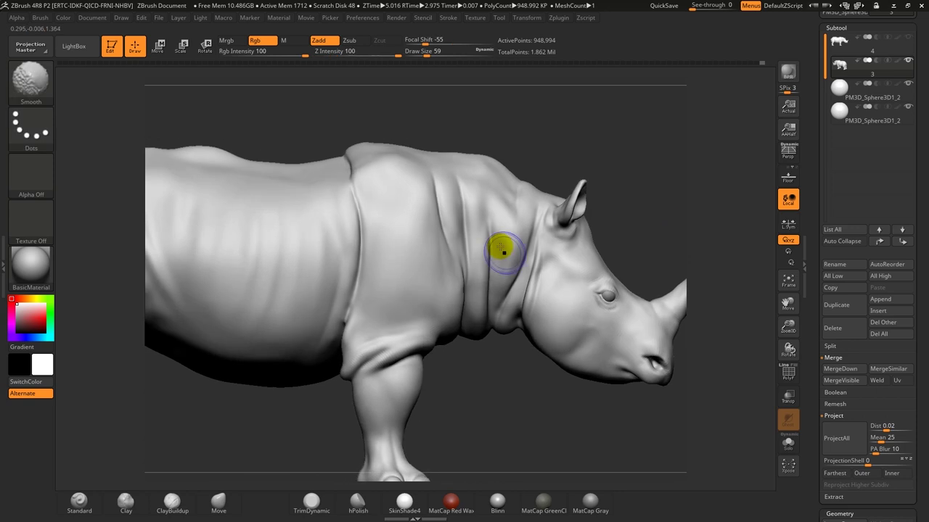
right_click_drag(516, 201, 506, 227, "shift")
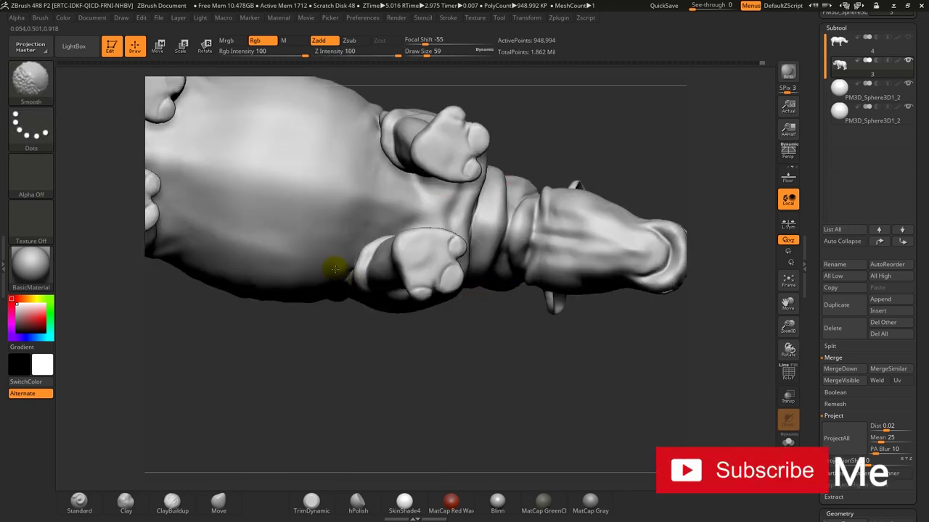
key("b")
key("z")
key("r")
mouse_move(545, 137)
right_mouse_down("shift")
mouse_move(502, 259)
mouse_move(521, 271)
right_mouse_up("shift")
mouse_move(300, 363)
right_mouse_down("alt")
mouse_move(390, 336)
mouse_move(377, 188)
right_mouse_up("alt")
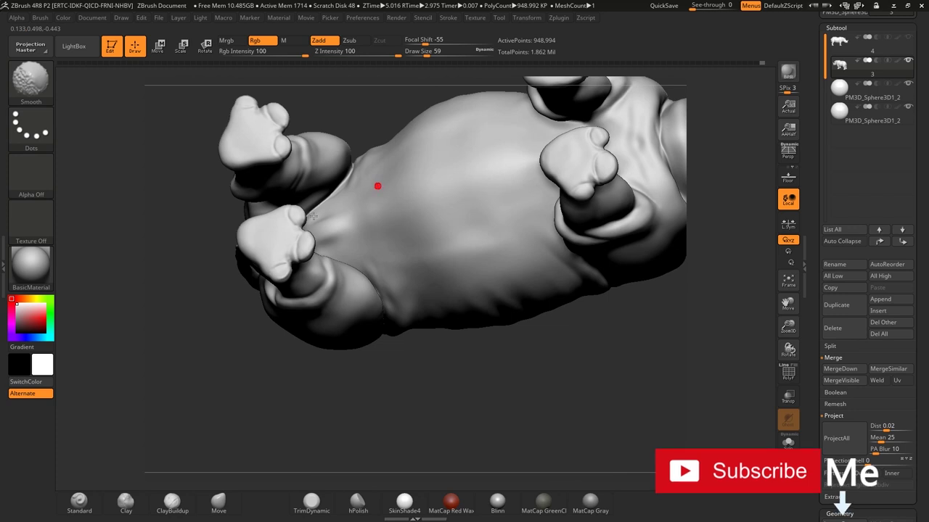
left_click_drag(346, 213, 328, 311, "shift")
mouse_move(421, 362)
right_mouse_down("shift")
mouse_move(460, 375)
mouse_move(441, 309)
mouse_move(541, 398)
mouse_move(508, 385)
mouse_move(490, 319)
right_mouse_up("shift")
key("shift")
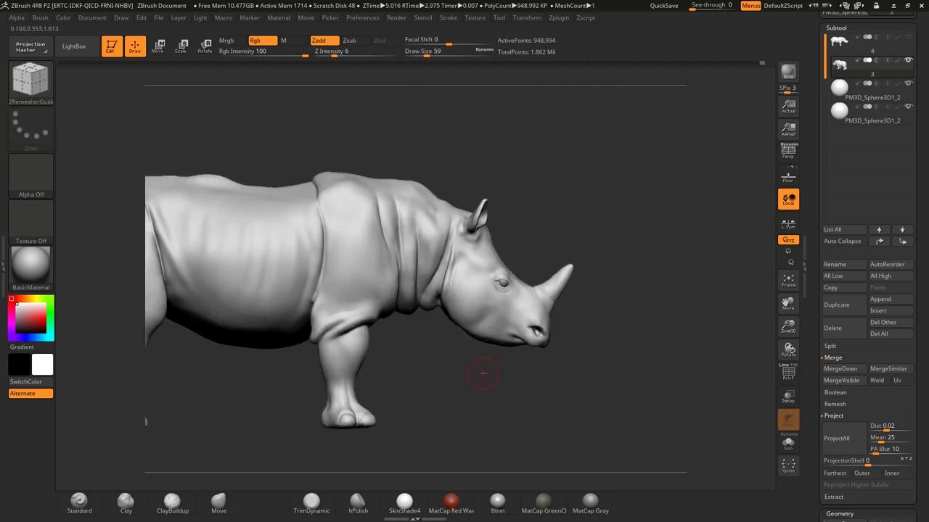
- Orbit around the head smoothing the remaining bumps, and shrink Draw Size to 31
right_click_drag(560, 173, 488, 193)
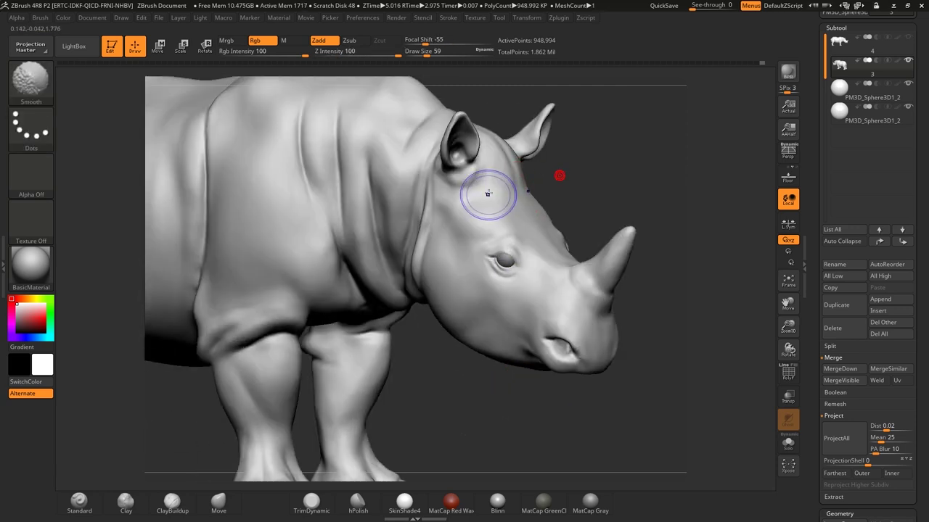
mouse_move(555, 181)
right_mouse_down()
mouse_move(506, 254)
mouse_move(503, 234)
right_mouse_up()
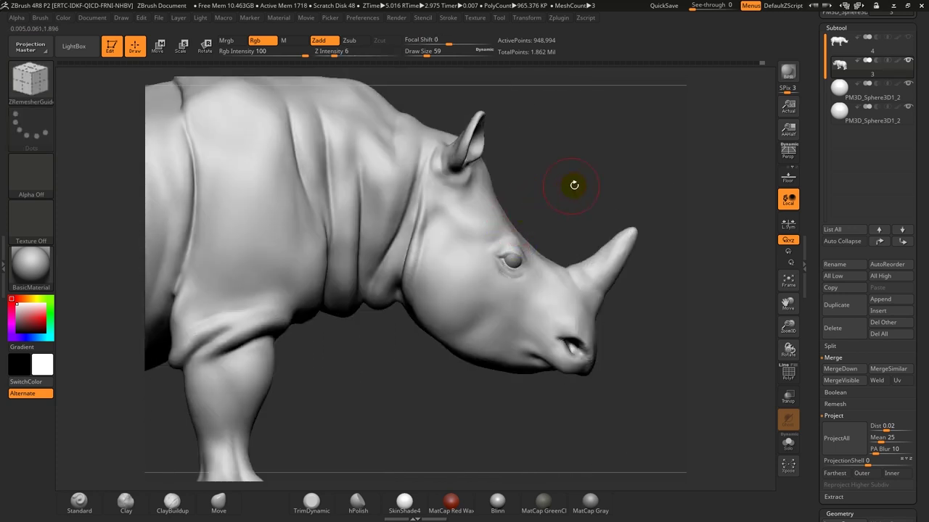
right_click_drag(605, 168, 554, 288)
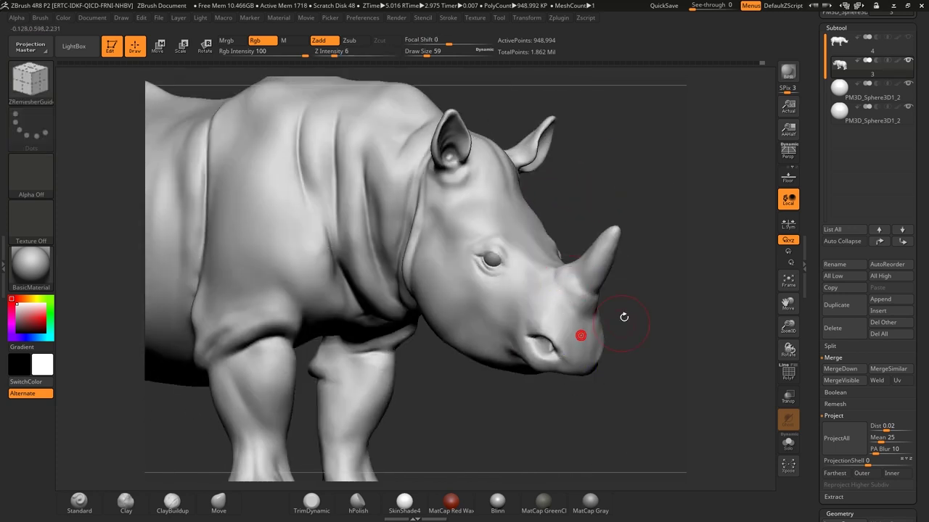
right_click_drag(579, 336, 557, 306)
right_click_drag(475, 331, 413, 381)
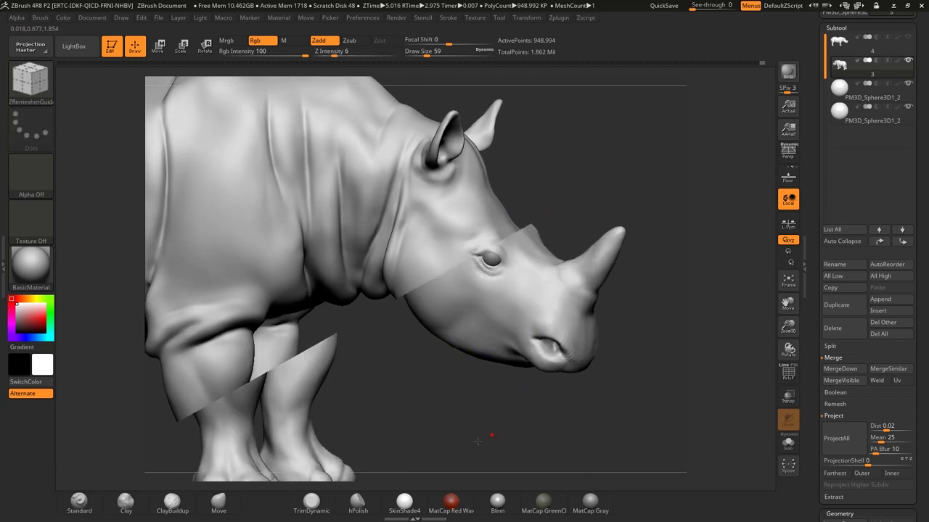
mouse_move(154, 403)
right_mouse_down()
mouse_move(150, 344)
mouse_move(199, 316)
right_mouse_up()
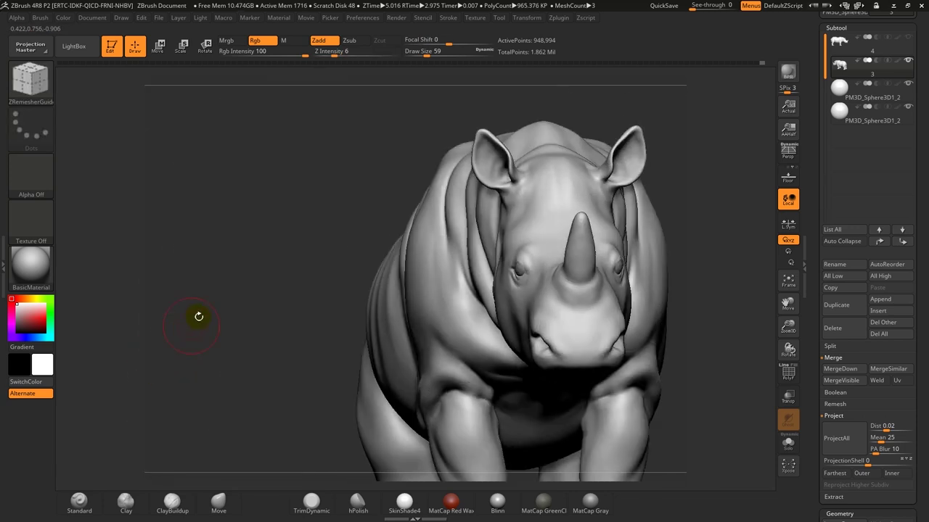
right_click_drag(255, 212, 443, 220)
mouse_move(554, 192)
right_mouse_down()
mouse_move(553, 163)
mouse_move(539, 192)
mouse_move(518, 162)
mouse_move(576, 182)
mouse_move(492, 248)
mouse_move(541, 141)
right_mouse_up()
key("space")
left_click_drag(546, 146, 535, 145)
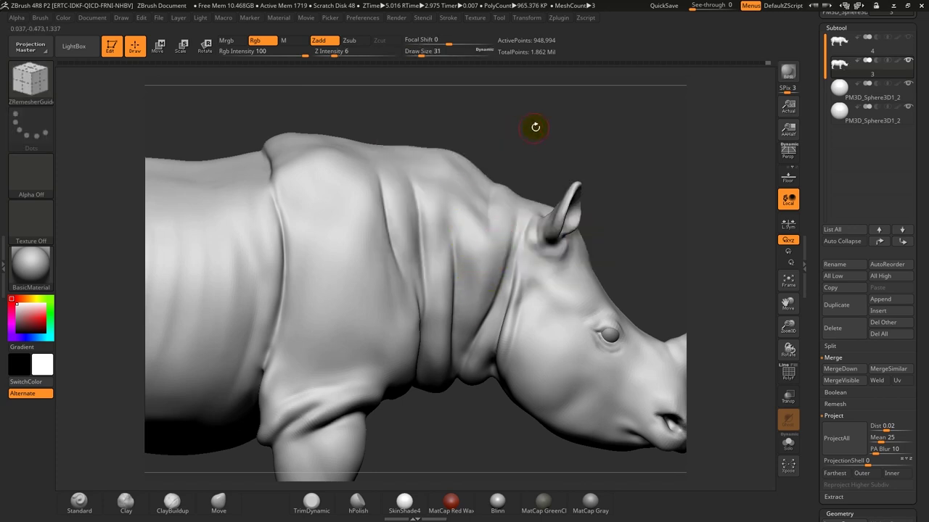
right_click_drag(535, 124, 518, 173)
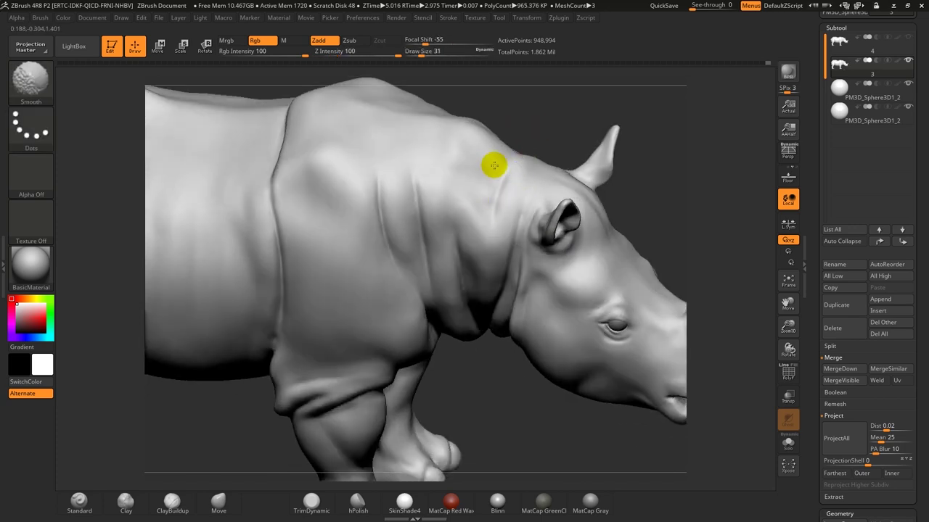
mouse_move(416, 294)
right_mouse_down("ctrl")
mouse_move(476, 116)
mouse_move(509, 109)
right_mouse_up("ctrl")
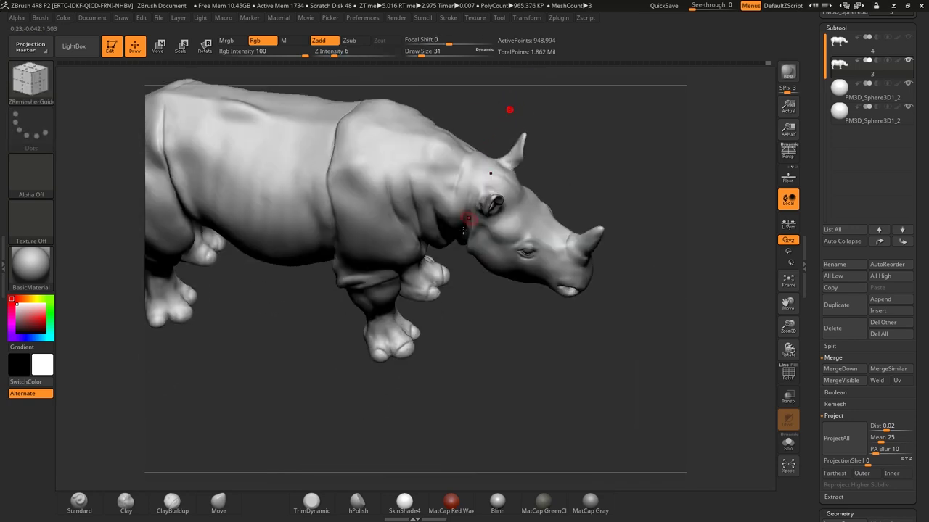
right_click_drag(477, 355, 477, 353, "shift")
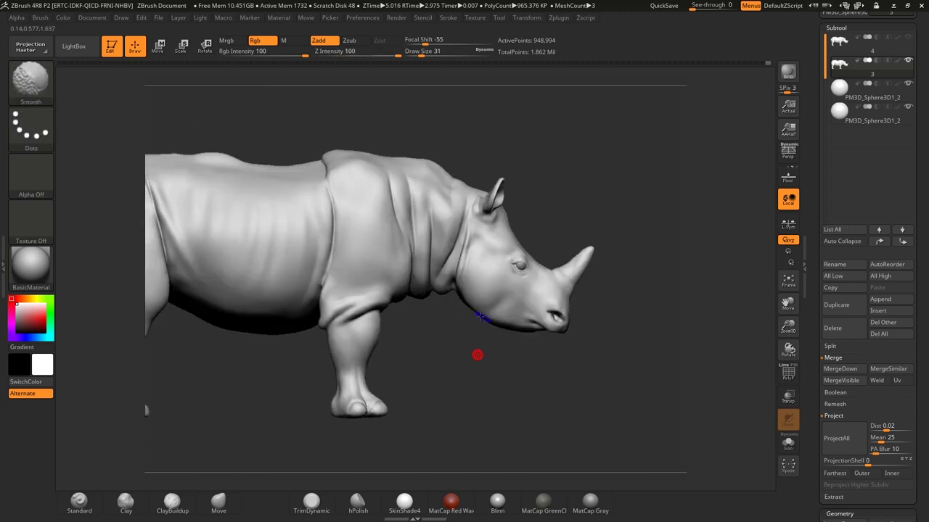
- Load the DamStandard brush (Zsub, Z Intensity 33) at draw size 56, framing the neck behind the ear
scroll(900, 164, "up", 2)
scroll(903, 174, "up", 2)
scroll(907, 189, "up", 1)
mouse_move(633, 126)
right_mouse_down()
mouse_move(614, 135)
mouse_move(624, 121)
mouse_move(624, 206)
right_mouse_up()
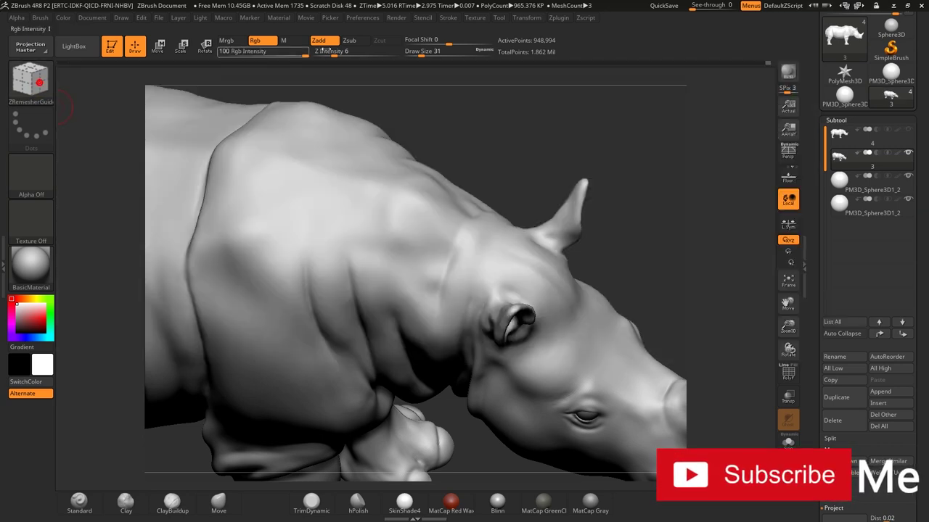
left_click(51, 103)
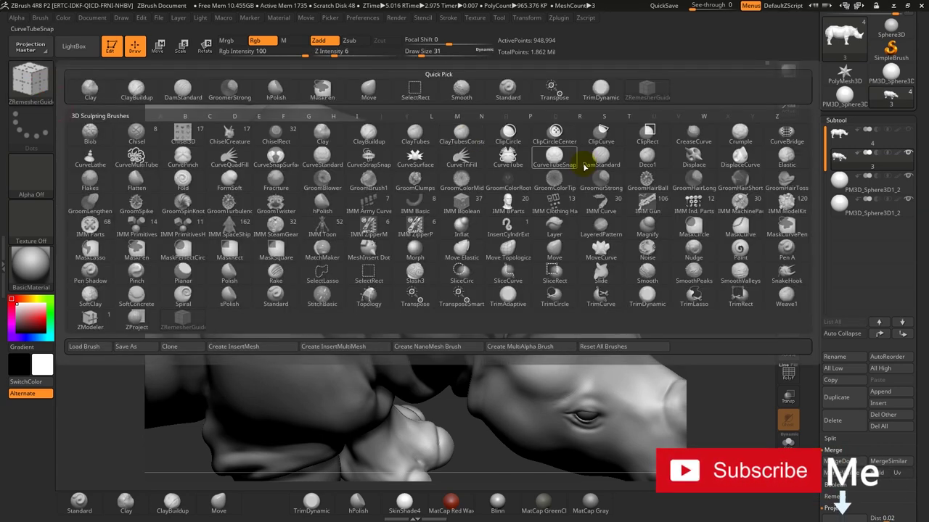
left_click(605, 159)
key("space")
mouse_move(606, 158)
left_mouse_down()
mouse_move(622, 145)
mouse_move(467, 222)
left_mouse_up()
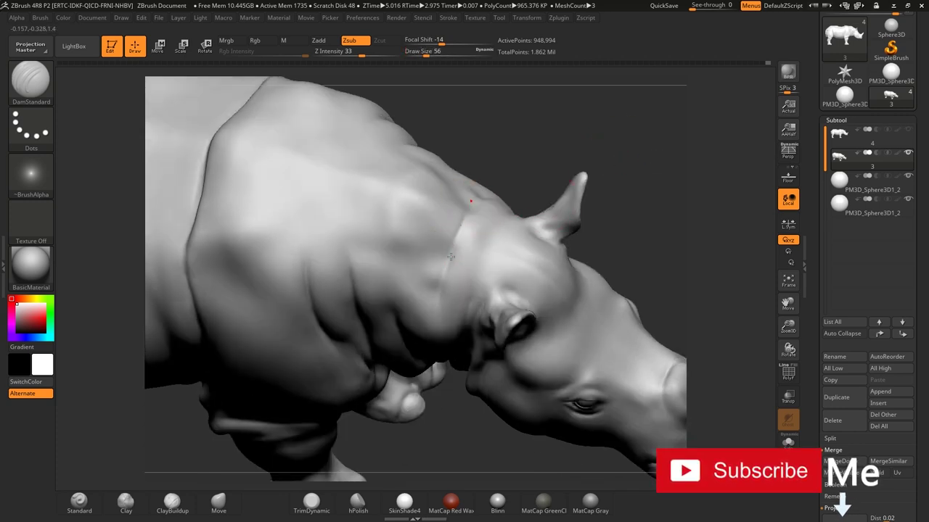
- Set Draw Size to 25, carve a crease along the neck behind the ear, then lightly smooth it
left_click_drag(440, 301, 464, 218)
key("space")
mouse_move(512, 150)
left_mouse_down()
mouse_move(497, 150)
mouse_move(463, 208)
mouse_move(479, 198)
left_mouse_up()
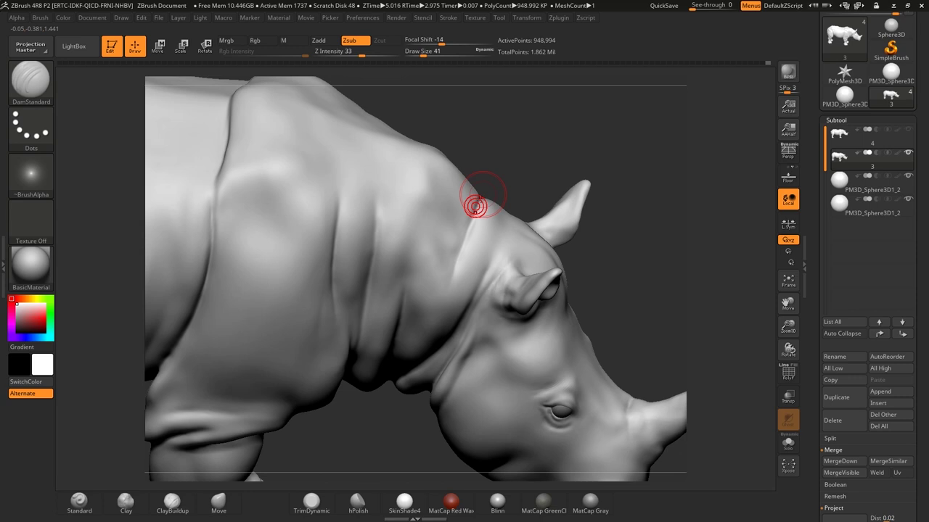
right_click_drag(475, 207, 535, 139, "ctrl")
key("space")
left_click_drag(552, 139, 529, 141)
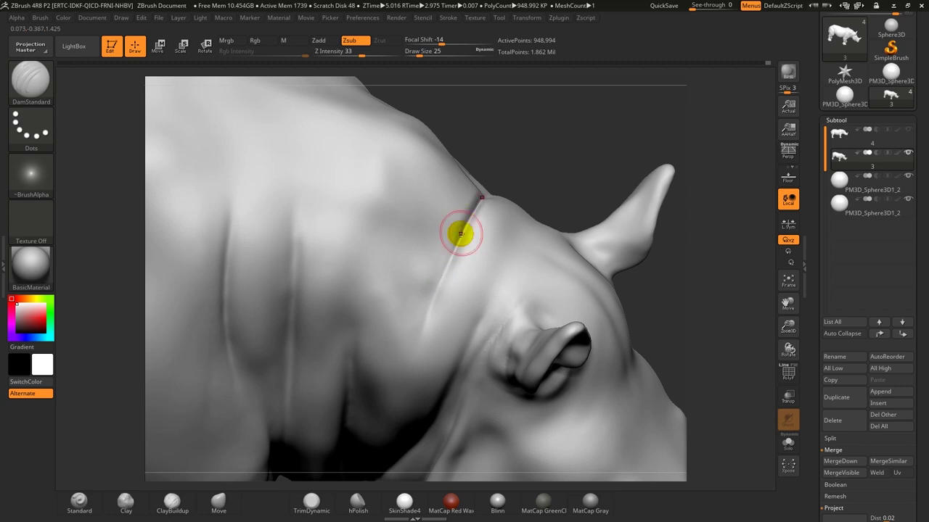
key("shift")
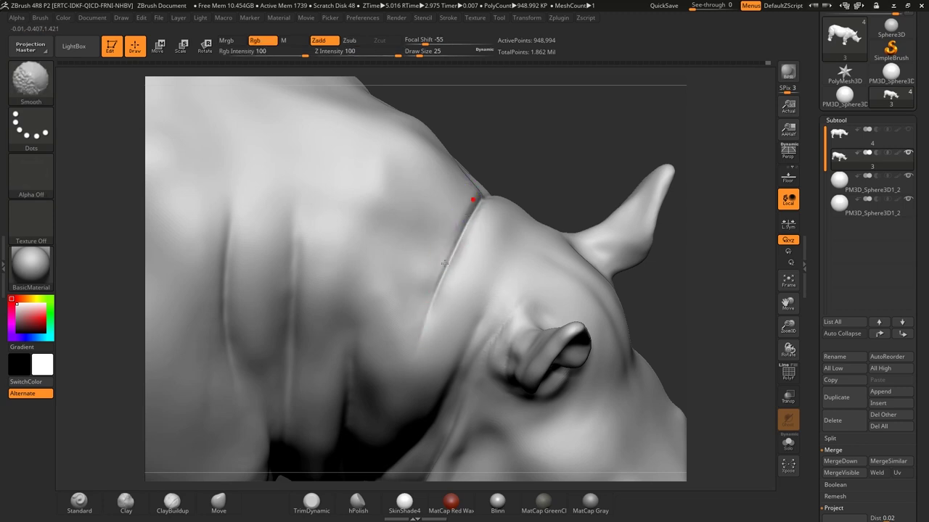
right_click_drag(421, 352, 508, 129, "ctrl")
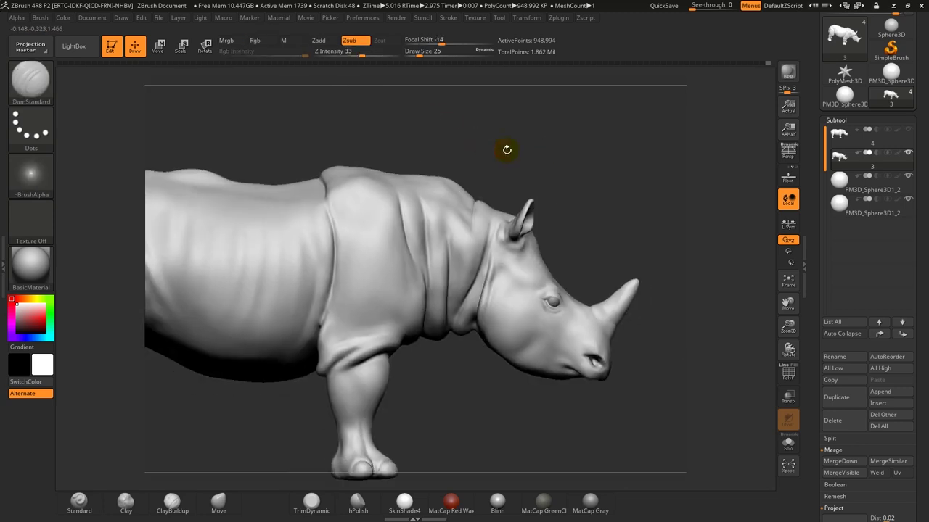